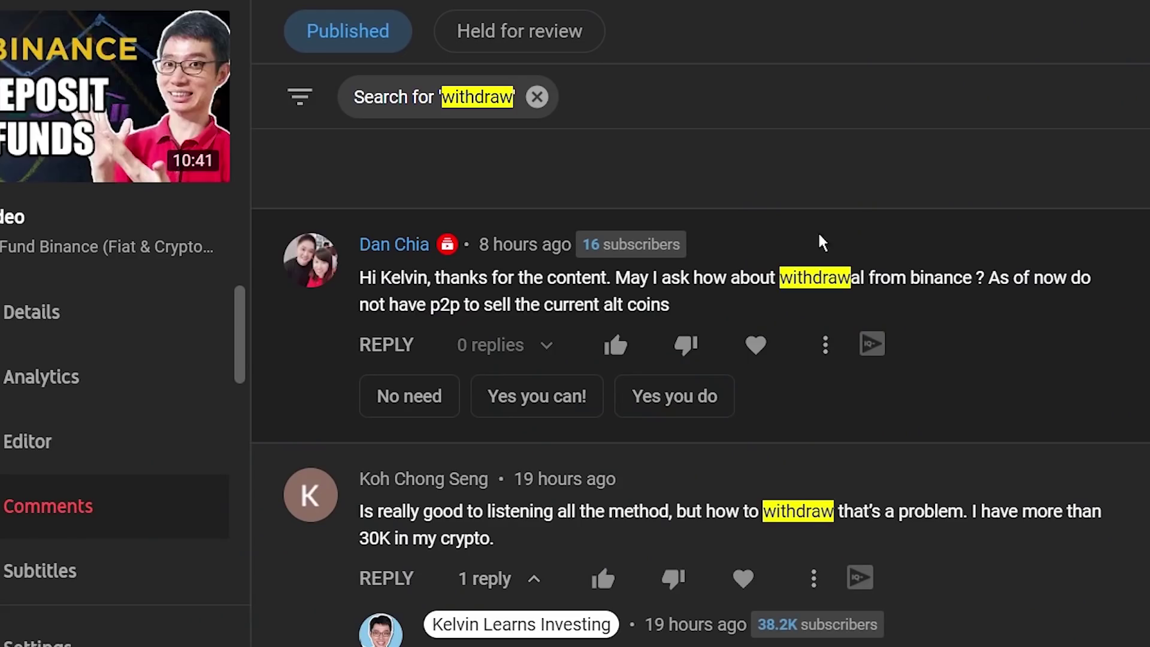
Highlight the first two announcement points and the 15 USD withdrawal fee
{"action": "scroll", "coordinate": [822, 242], "scroll_direction": "down", "scroll_amount": 4}
{"action": "scroll", "coordinate": [801, 190], "scroll_direction": "down", "scroll_amount": 4}
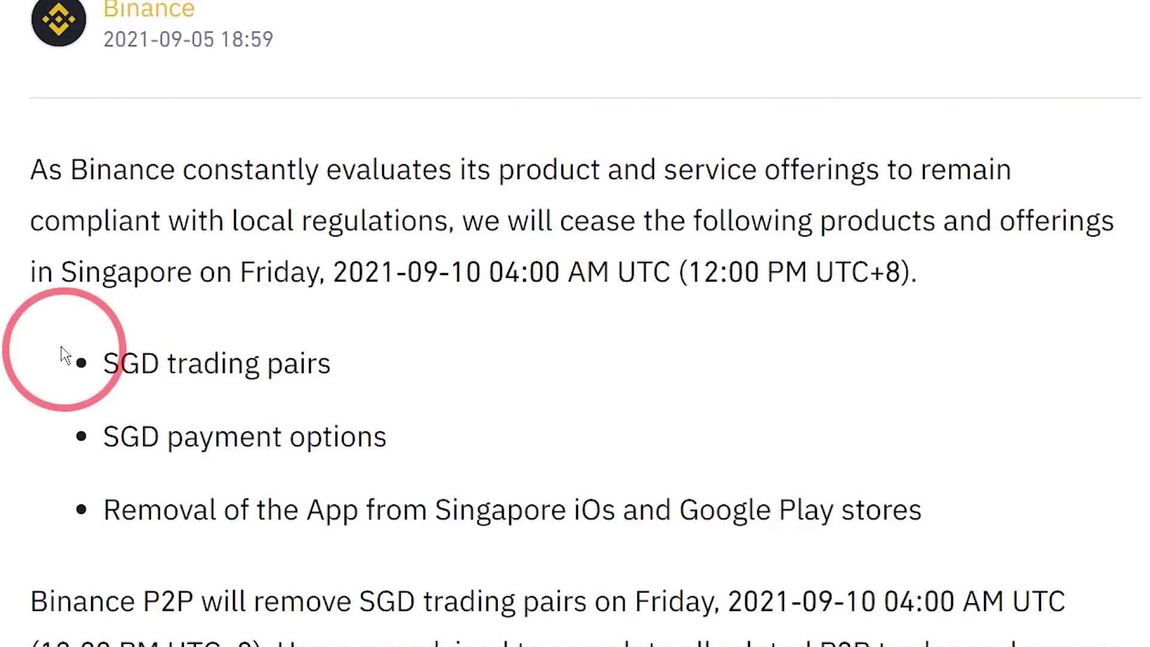
{"action": "left_click_drag", "start_coordinate": [63, 356], "coordinate": [425, 440]}
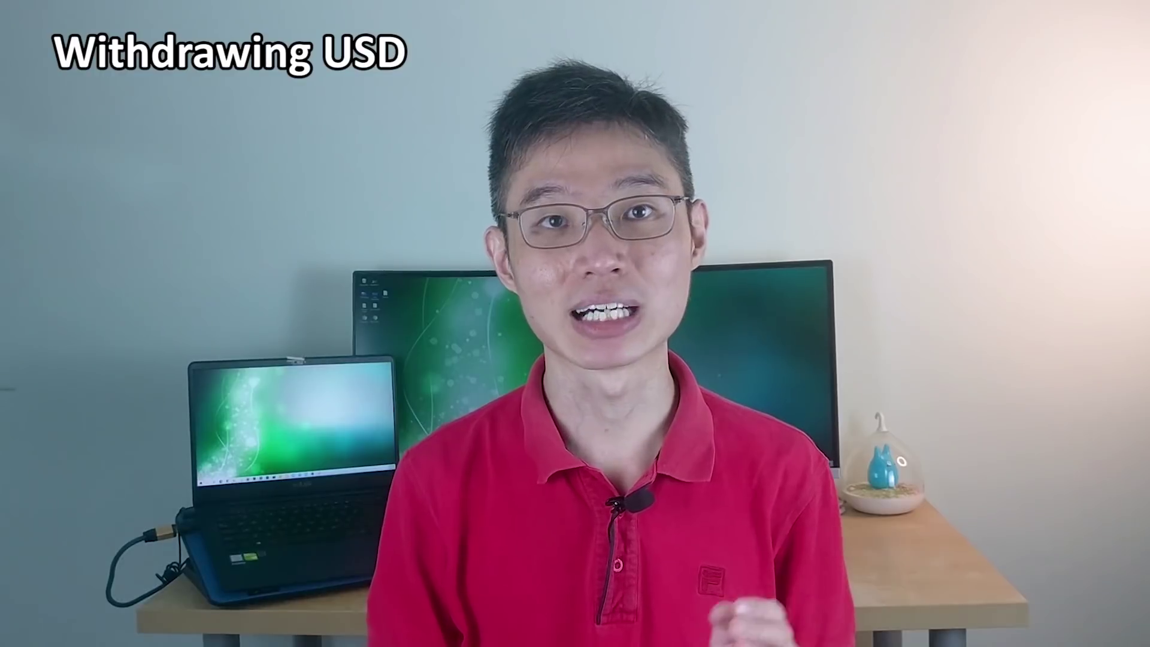
{"action": "triple_click", "coordinate": [234, 488]}
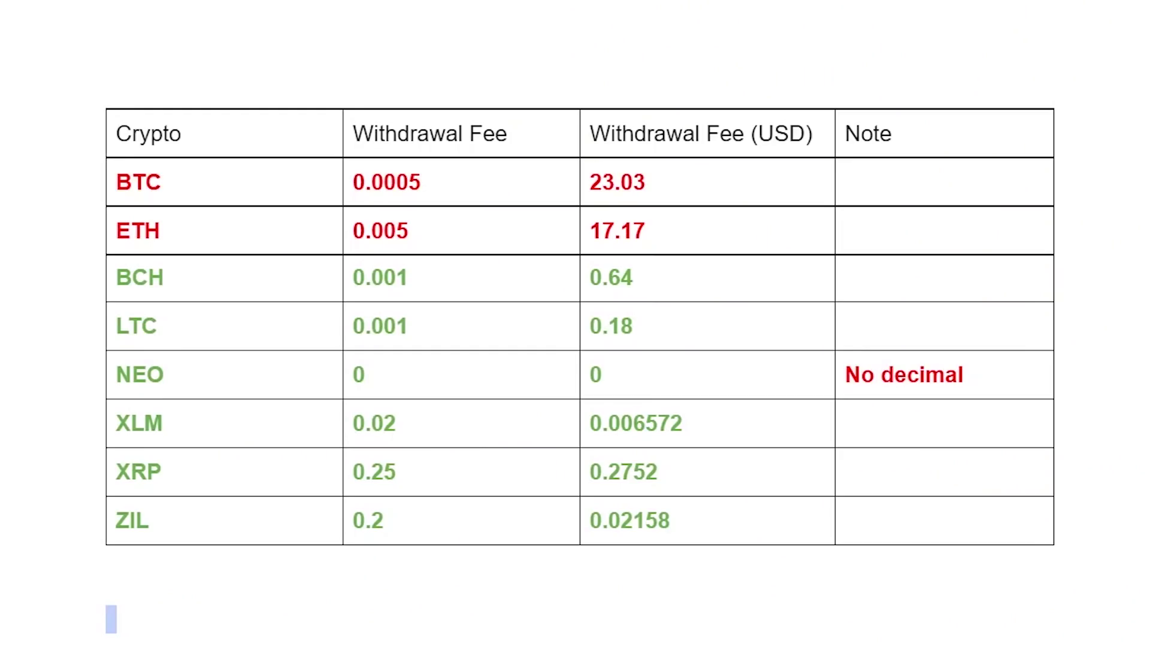
Point out the BTC and ETH USD fees, NEO's row, and the No decimal note
{"action": "left_click", "coordinate": [211, 184]}
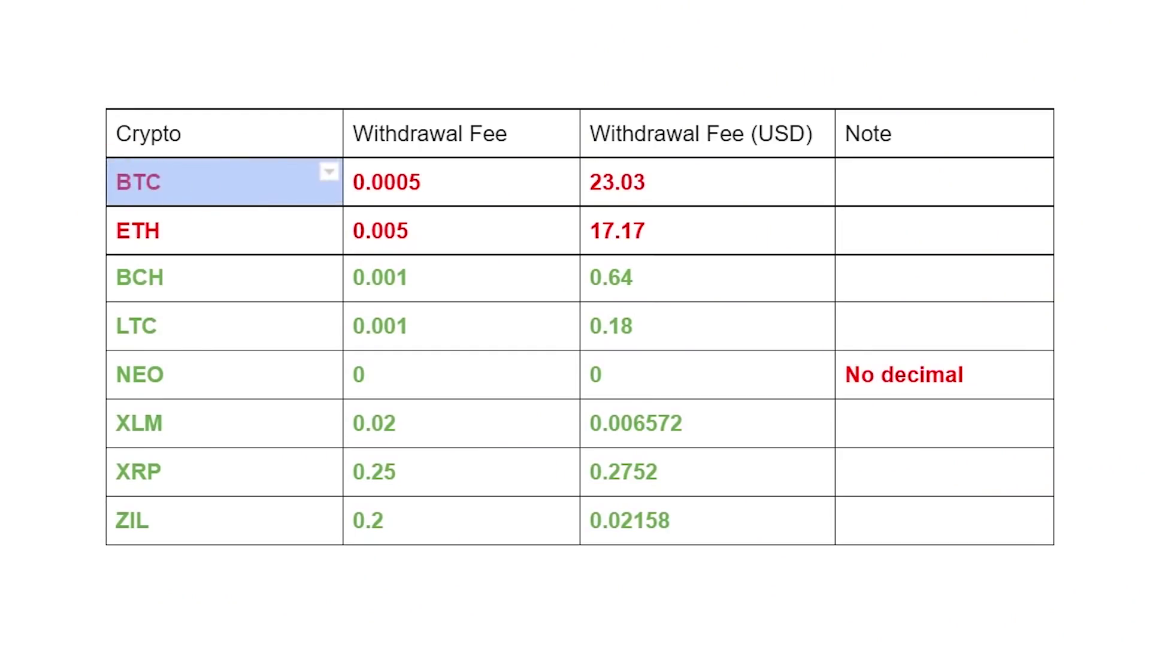
{"action": "left_click", "coordinate": [214, 227]}
{"action": "left_click_drag", "start_coordinate": [616, 198], "coordinate": [688, 223]}
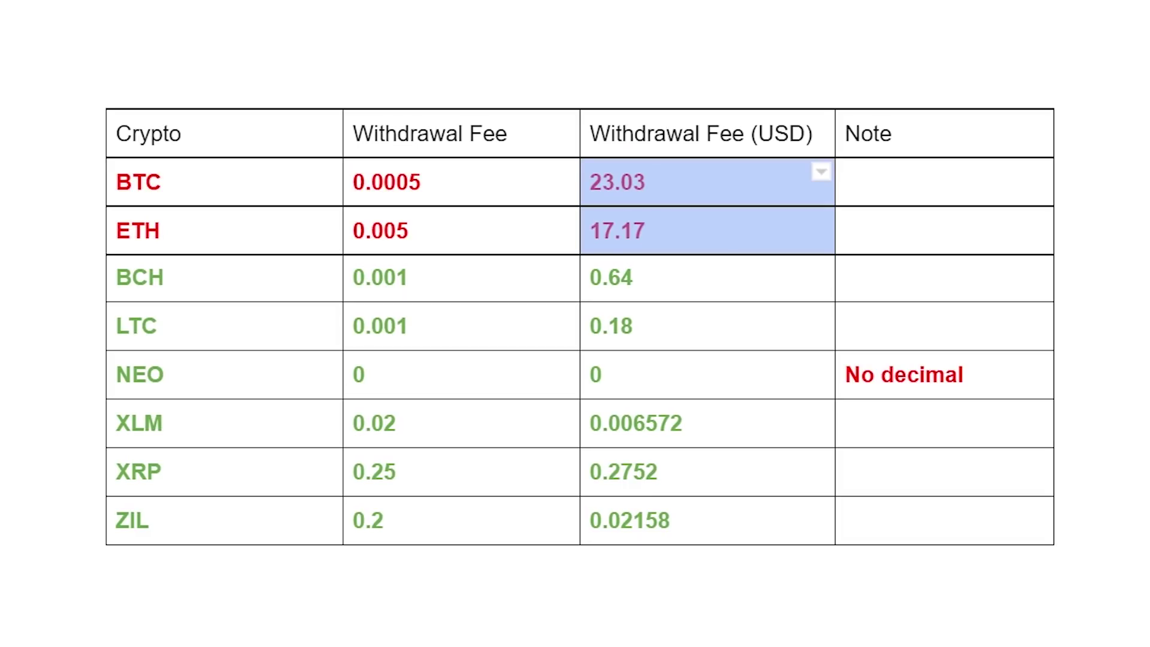
{"action": "left_click_drag", "start_coordinate": [123, 282], "coordinate": [192, 519]}
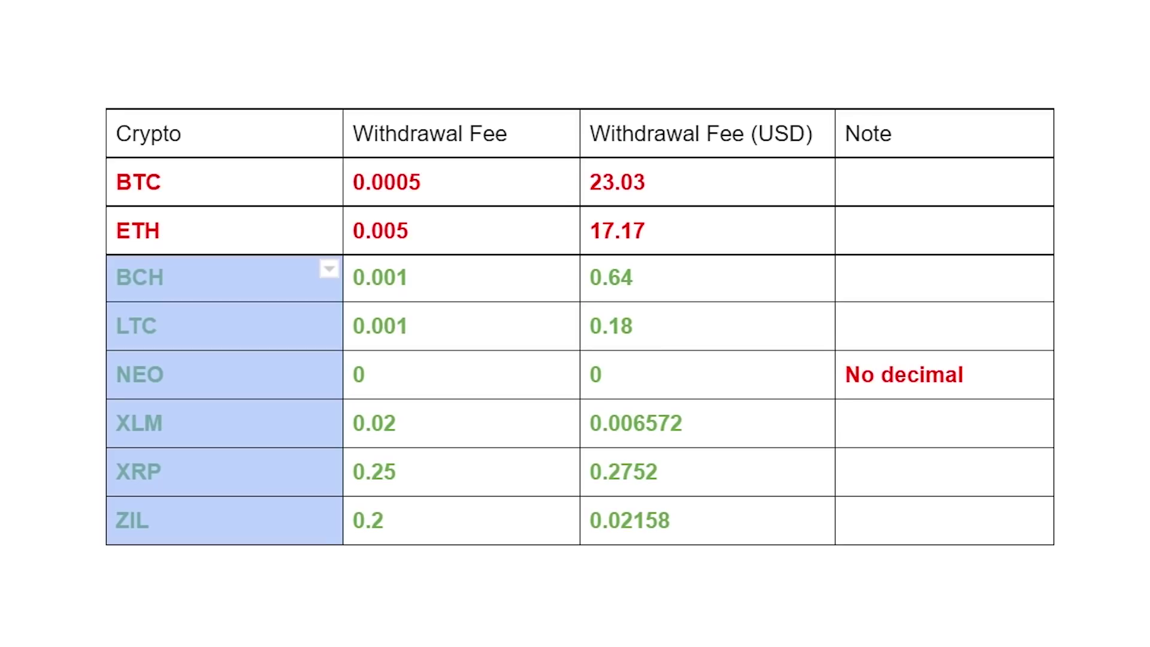
{"action": "left_click", "coordinate": [187, 485]}
{"action": "left_click_drag", "start_coordinate": [228, 390], "coordinate": [644, 380]}
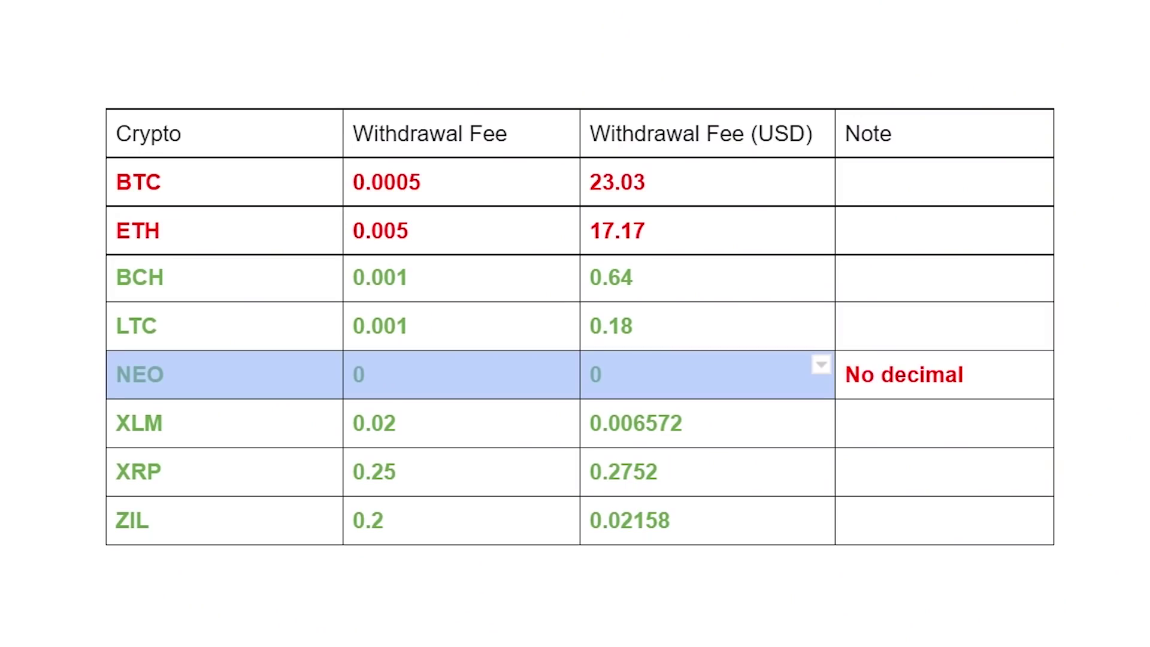
{"action": "left_click_drag", "start_coordinate": [1010, 372], "coordinate": [842, 372]}
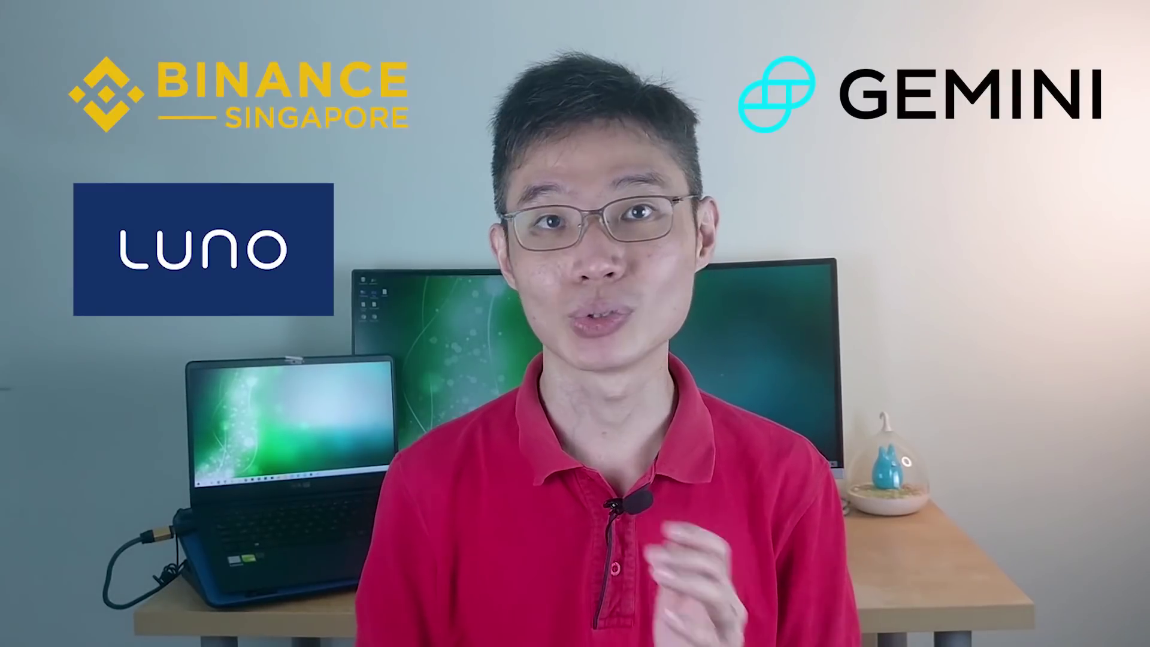
Compare platform fees: Coinhako 0.8%, Crypto.com 0, Binance SG 0.55%, Coinhako SGD 2 withdrawal
{"action": "left_click_drag", "start_coordinate": [62, 187], "coordinate": [187, 498]}
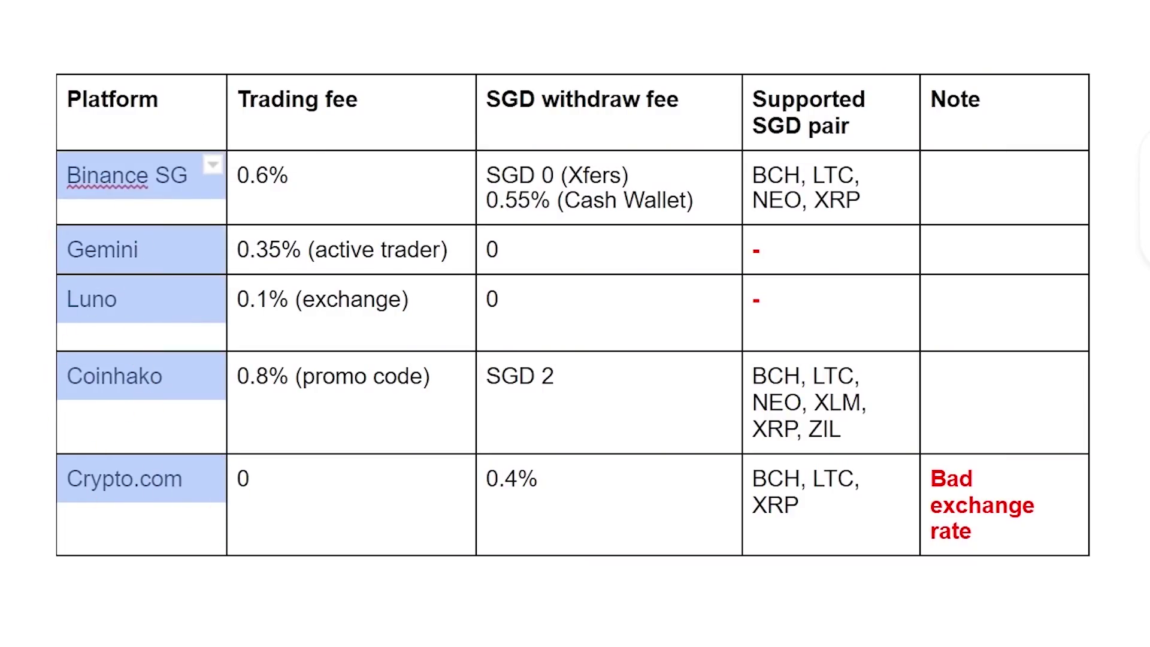
{"action": "left_click_drag", "start_coordinate": [252, 180], "coordinate": [300, 532]}
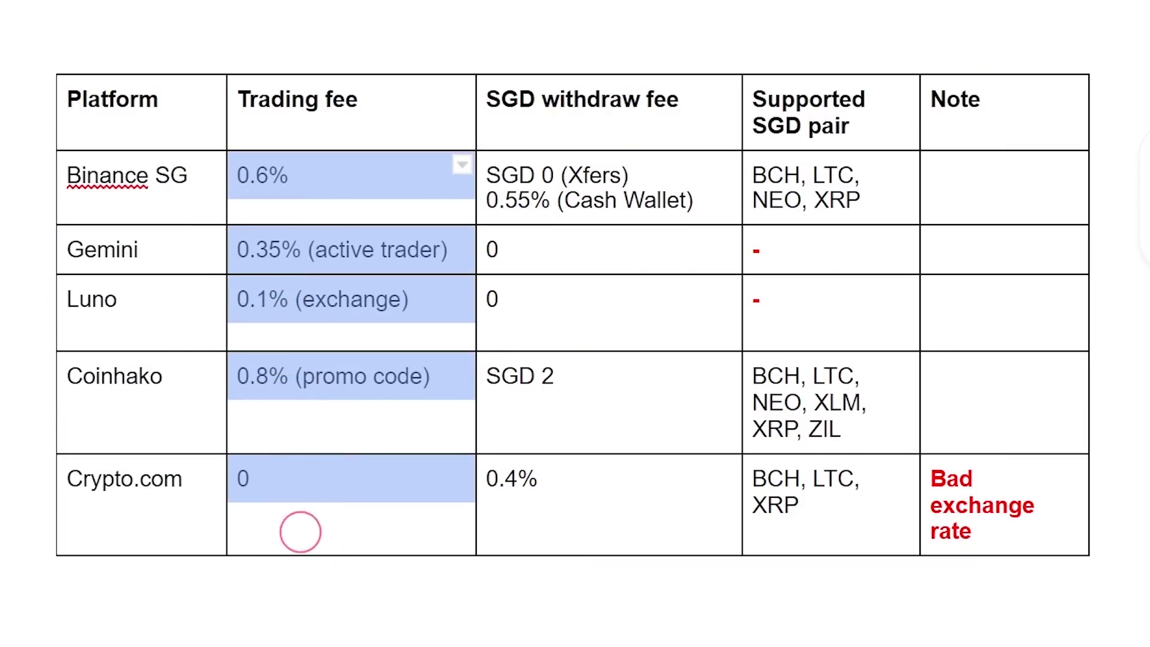
{"action": "left_click_drag", "start_coordinate": [440, 378], "coordinate": [231, 390]}
{"action": "left_click_drag", "start_coordinate": [282, 493], "coordinate": [231, 487]}
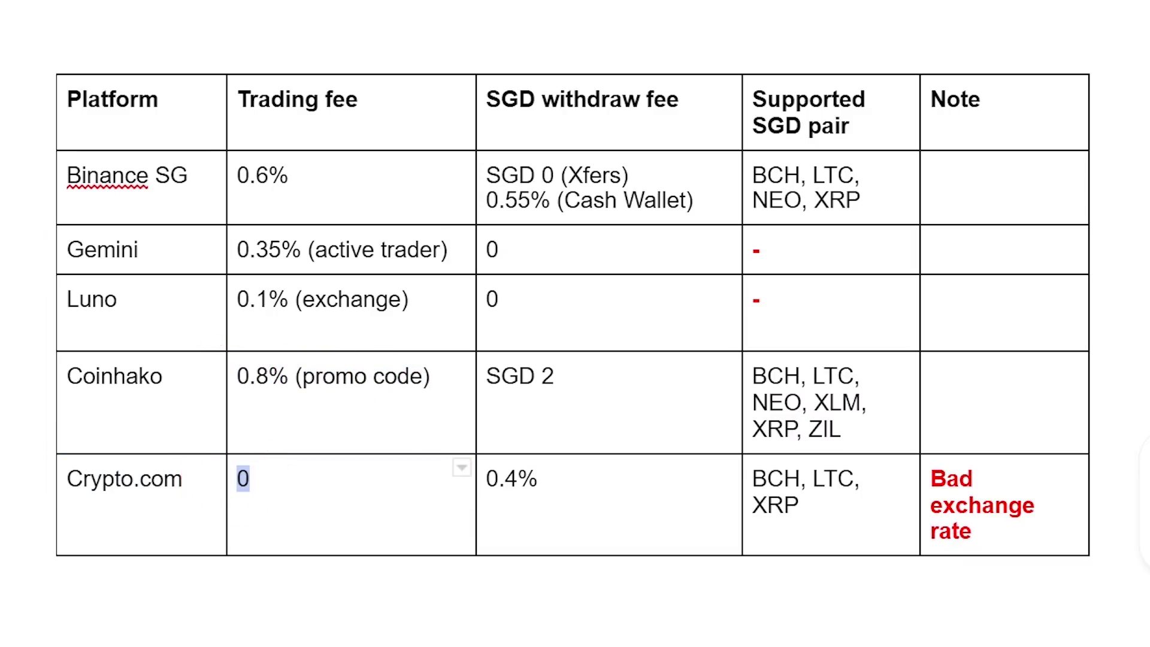
{"action": "triple_click", "coordinate": [961, 473]}
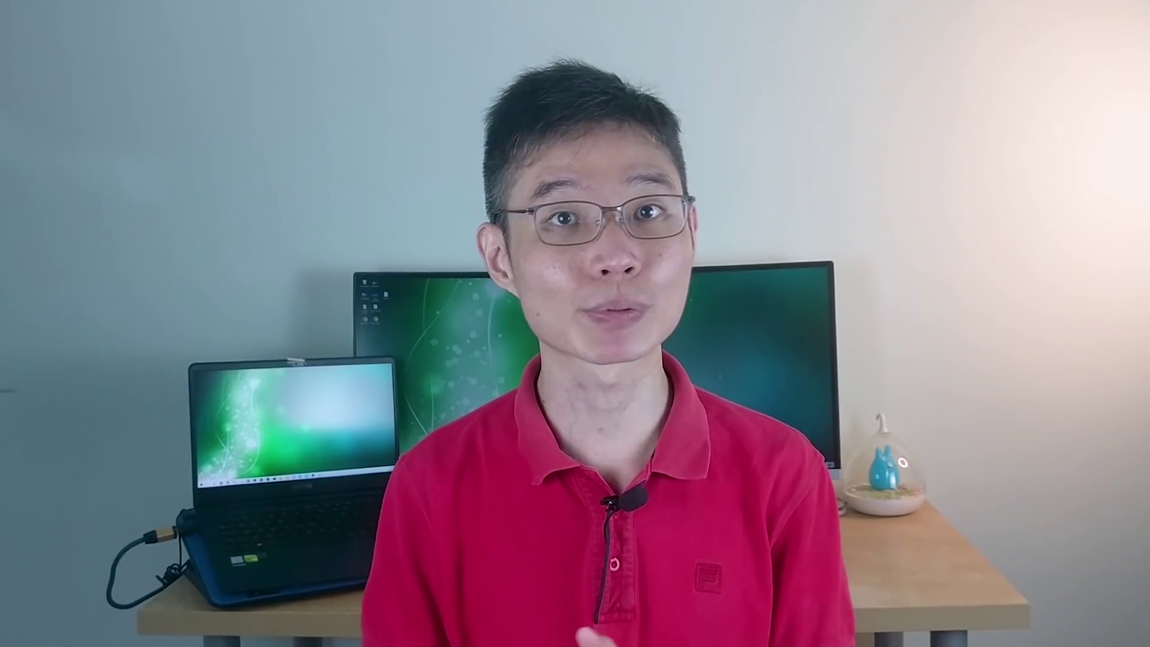
{"action": "left_click_drag", "start_coordinate": [539, 99], "coordinate": [569, 501]}
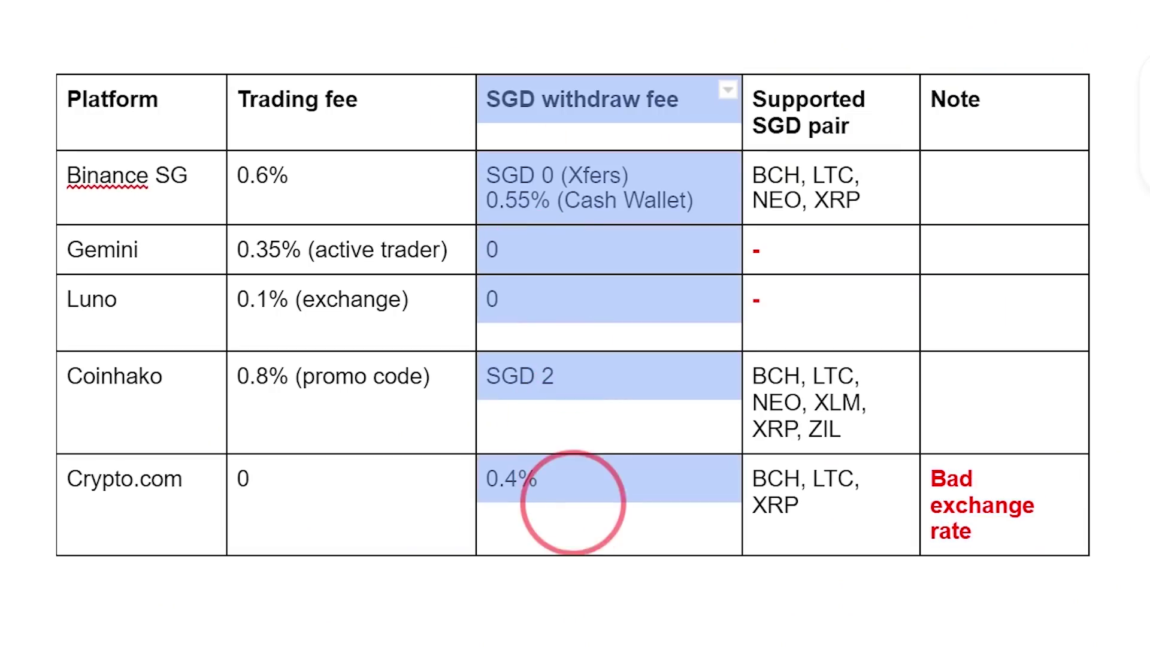
{"action": "left_click_drag", "start_coordinate": [486, 201], "coordinate": [690, 210]}
{"action": "left_click_drag", "start_coordinate": [487, 378], "coordinate": [556, 382]}
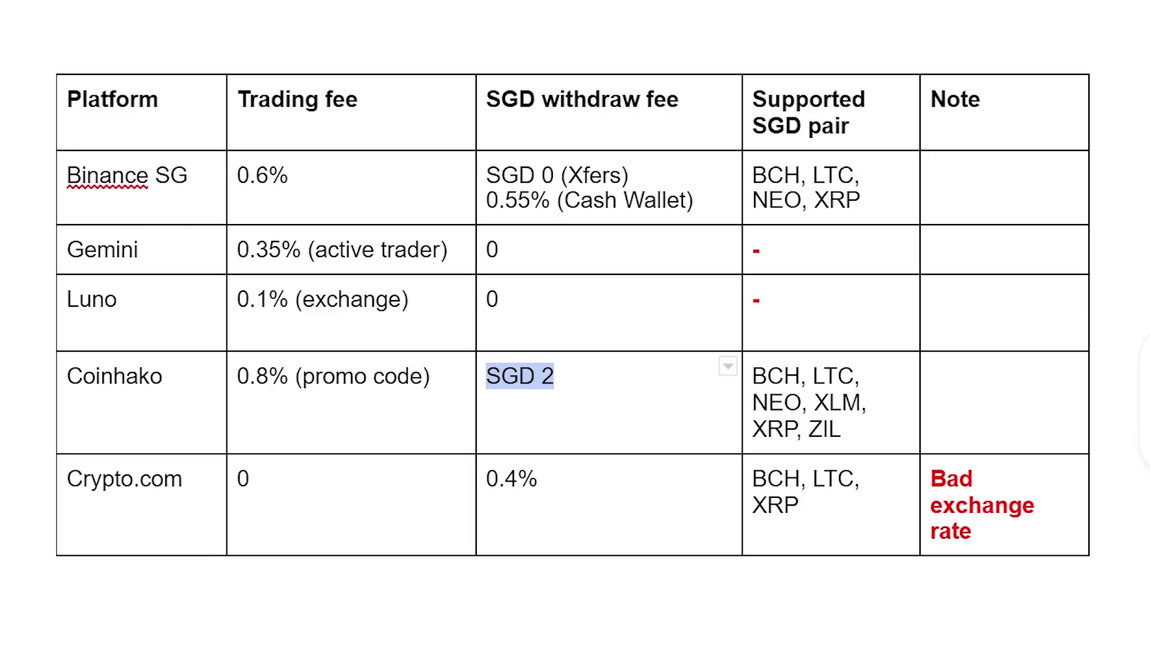
Highlight the Supported SGD pair column and enter 'ltc' and 'sgd' to check SGD pairs
{"action": "left_click_drag", "start_coordinate": [760, 75], "coordinate": [821, 503]}
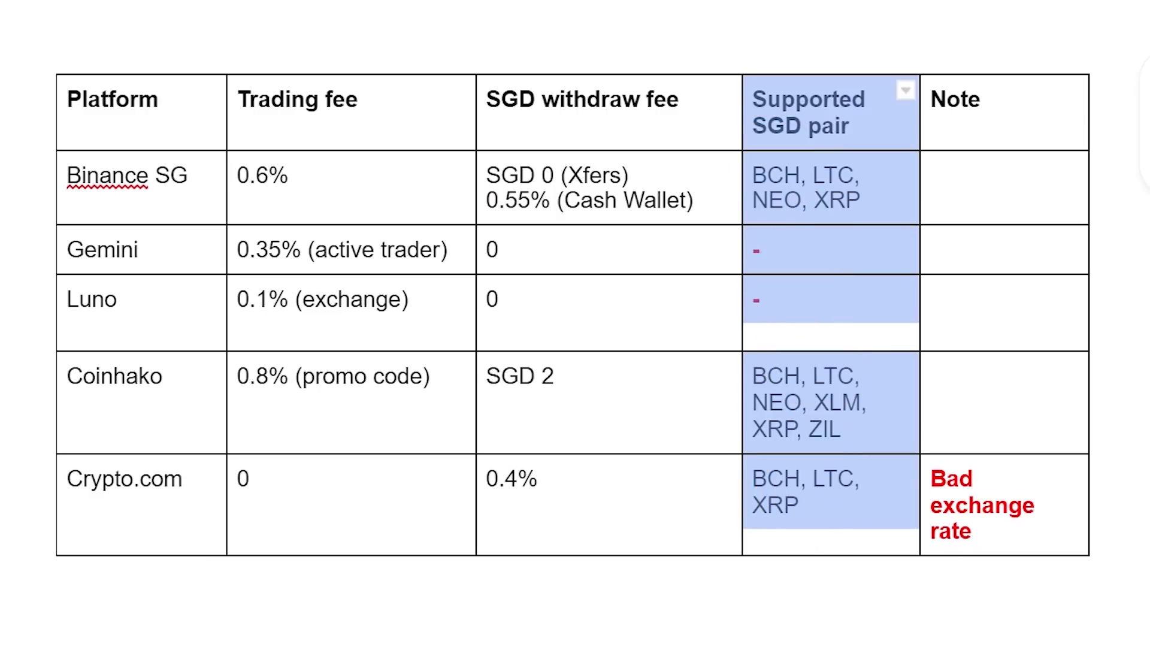
{"action": "double_click", "coordinate": [756, 180]}
{"action": "left_click_drag", "start_coordinate": [756, 180], "coordinate": [864, 210]}
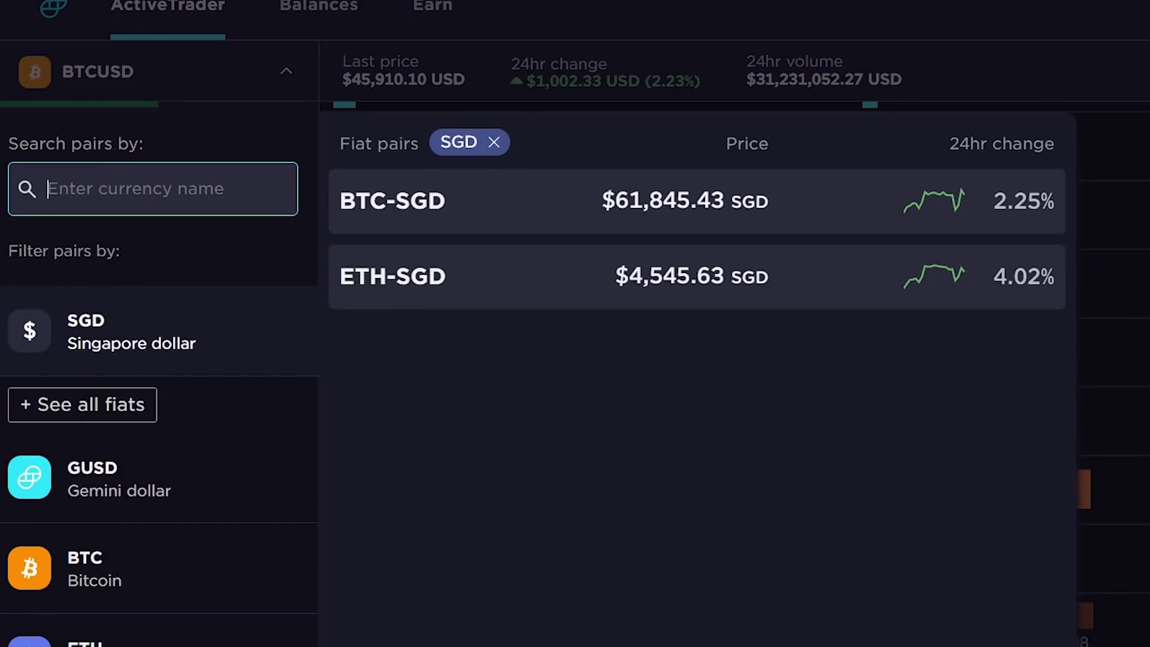
{"action": "type", "text": "ltc"}
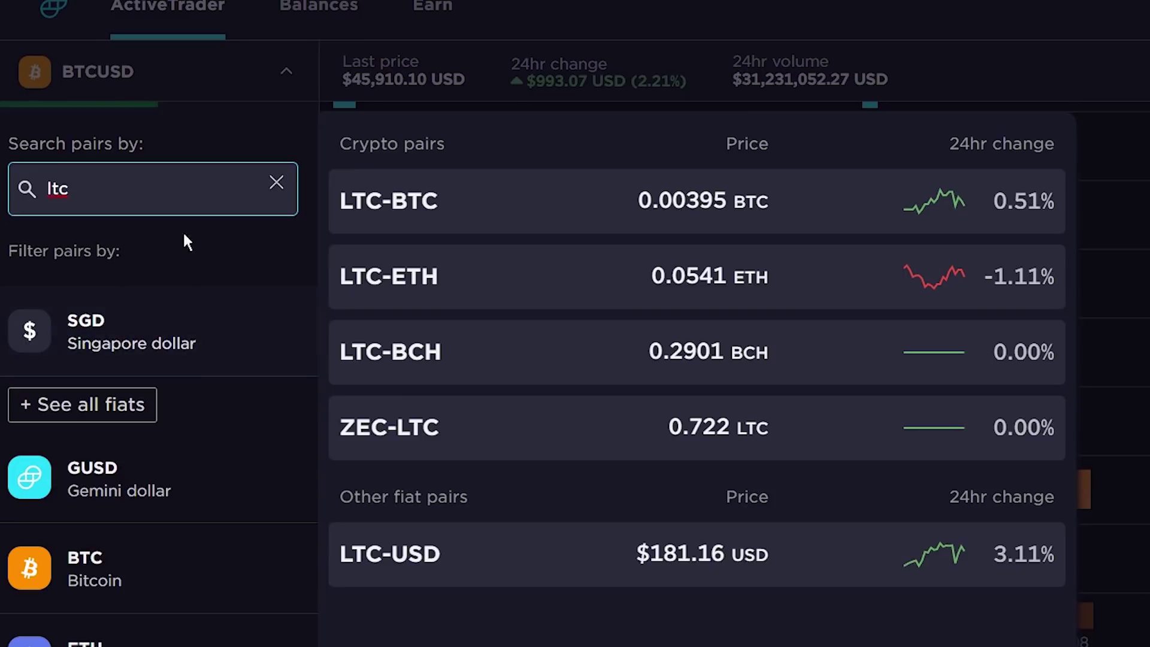
{"action": "type", "text": "sgd"}
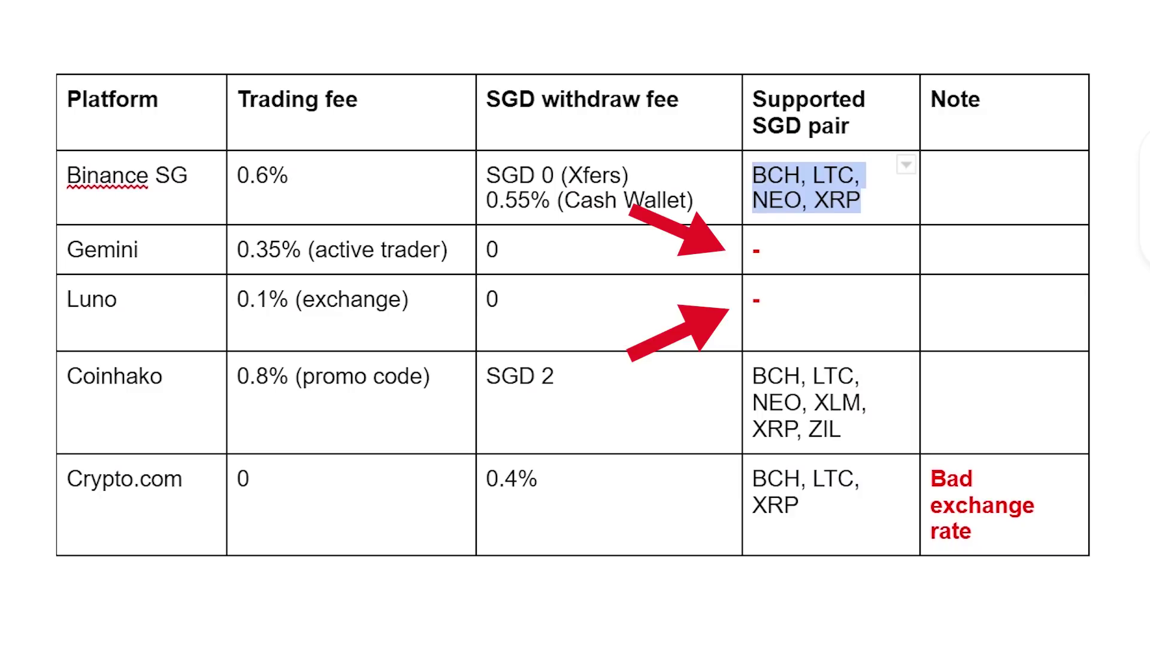
Highlight the full fee rows of Binance SG and Coinhako to compare them
{"action": "left_click_drag", "start_coordinate": [66, 174], "coordinate": [898, 192]}
{"action": "left_click", "coordinate": [71, 383]}
{"action": "left_click_drag", "start_coordinate": [71, 383], "coordinate": [899, 415]}
{"action": "left_click", "coordinate": [69, 174]}
{"action": "left_click_drag", "start_coordinate": [68, 174], "coordinate": [848, 194]}
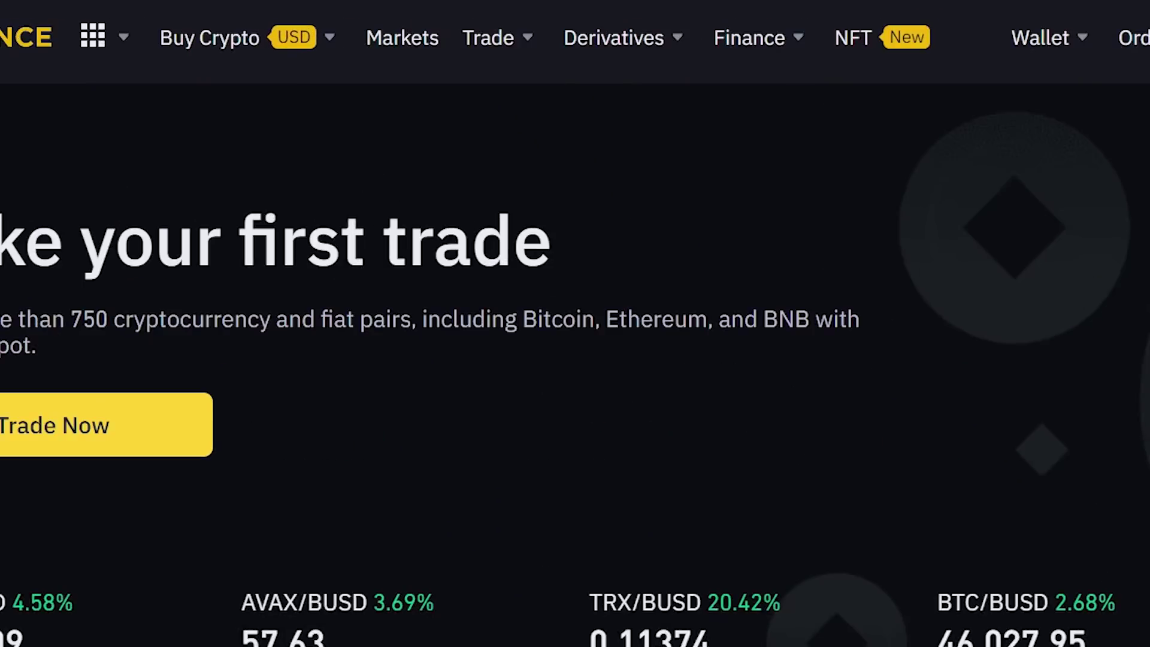
Open Binance's Convert page from Trade and search the coin list for 'shib'
{"action": "mouse_move", "coordinate": [399, 25]}
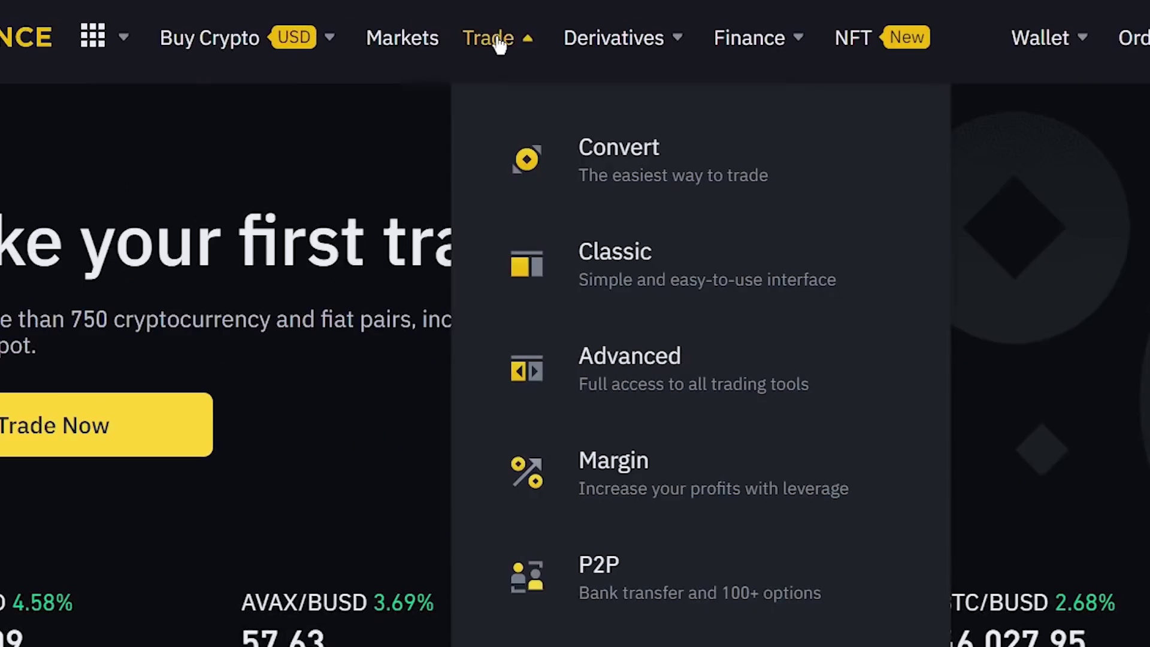
{"action": "left_click", "coordinate": [646, 179]}
{"action": "left_click", "coordinate": [876, 204]}
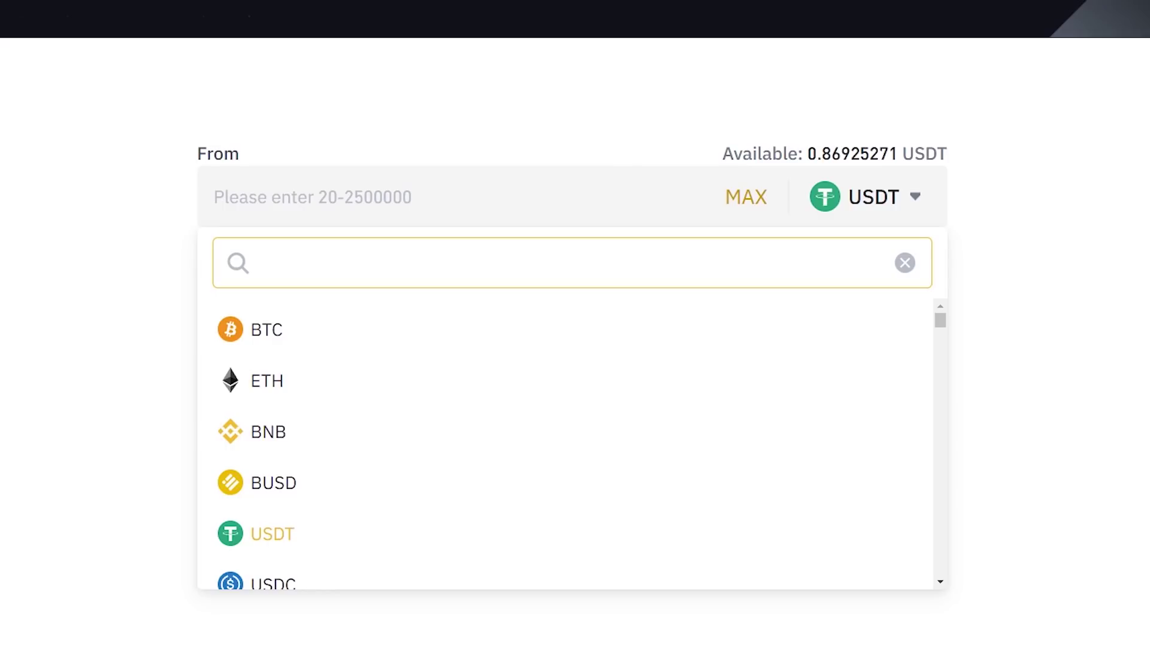
{"action": "type", "text": "shib"}
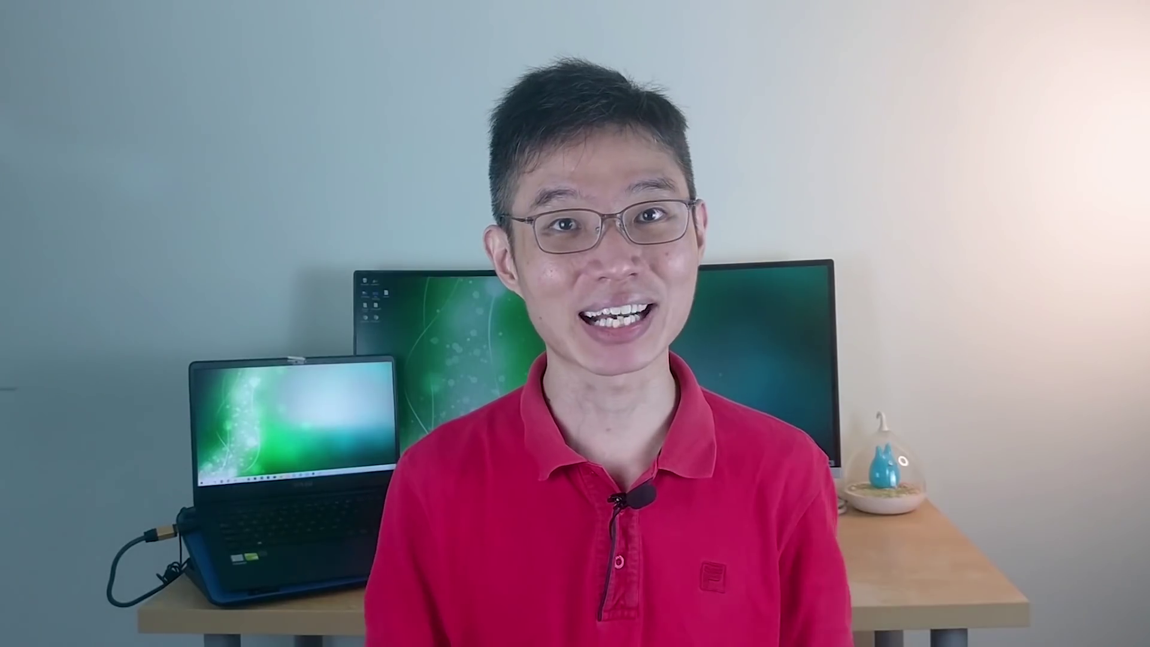
{"action": "left_click_drag", "start_coordinate": [124, 278], "coordinate": [180, 519]}
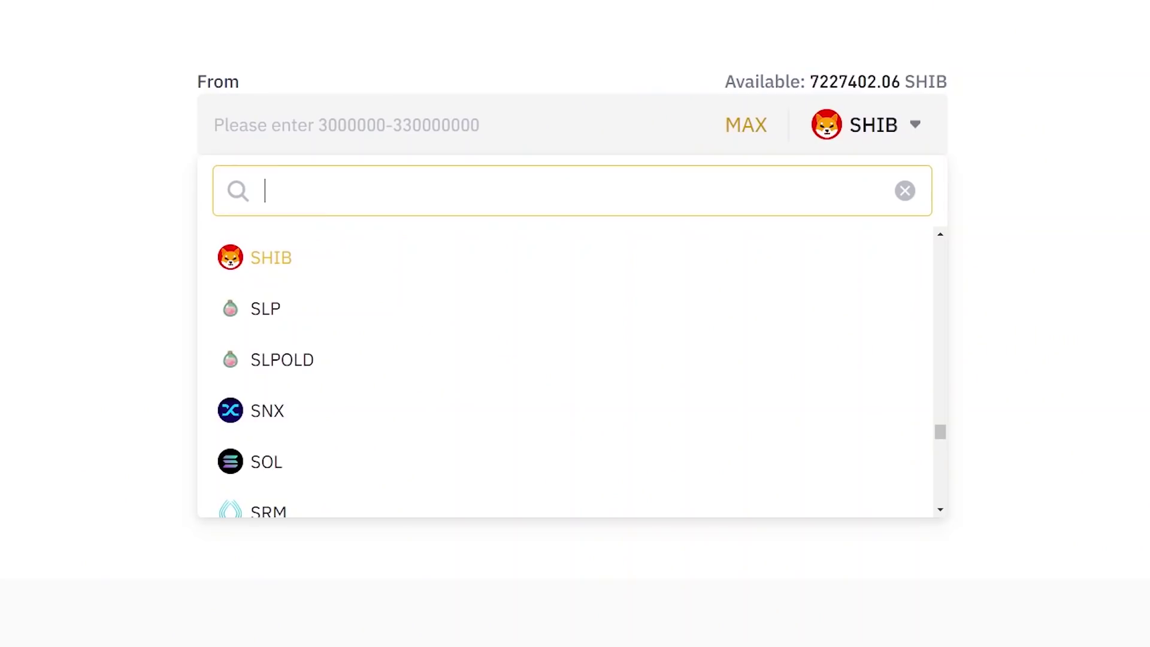
Search ADA, set LTC as the target, and convert 50.44923084 USDT into 0.27557345 LTC
{"action": "type", "text": "ada"}
{"action": "left_click", "coordinate": [268, 257]}
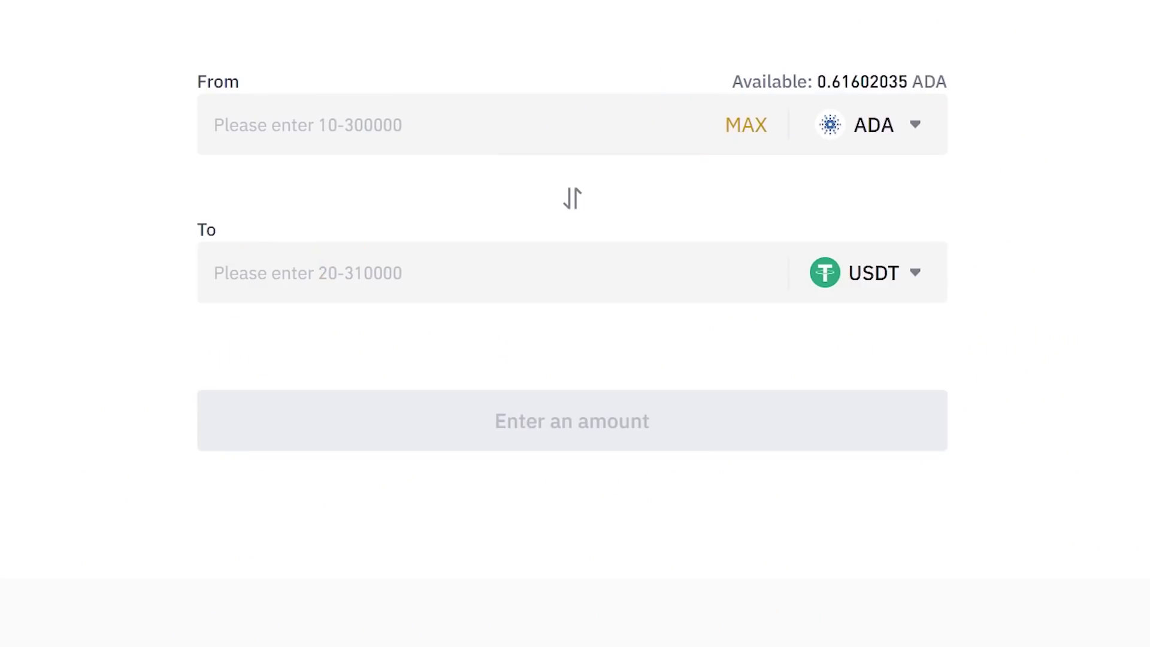
{"action": "left_click", "coordinate": [916, 287]}
{"action": "left_click", "coordinate": [771, 333]}
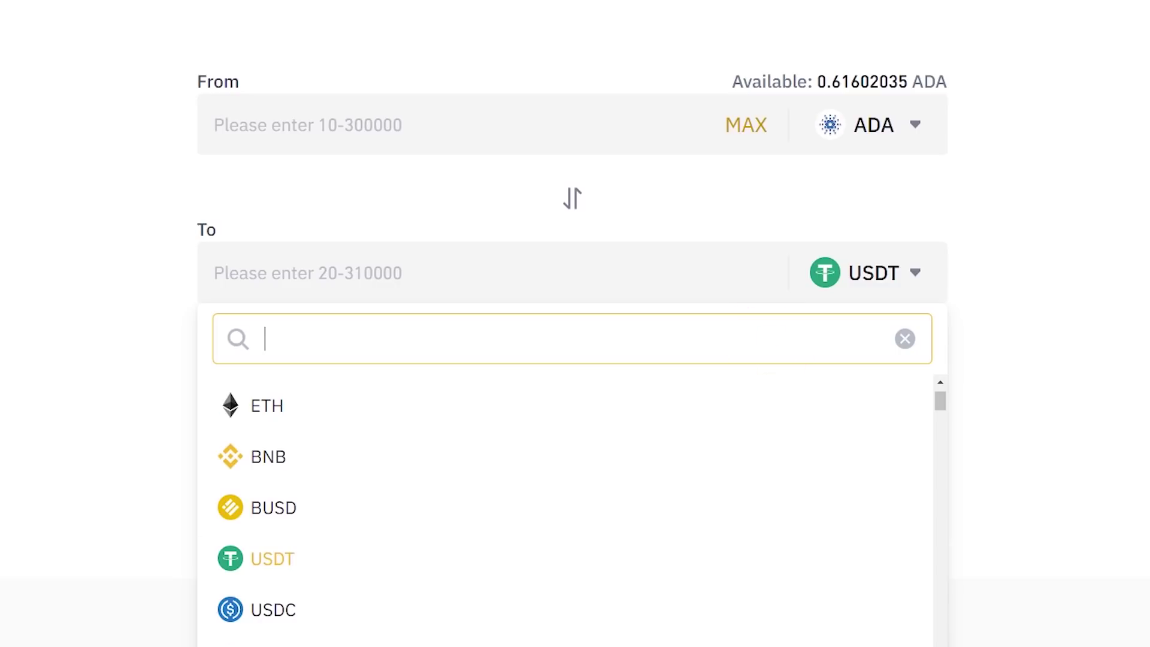
{"action": "type", "text": "ltc"}
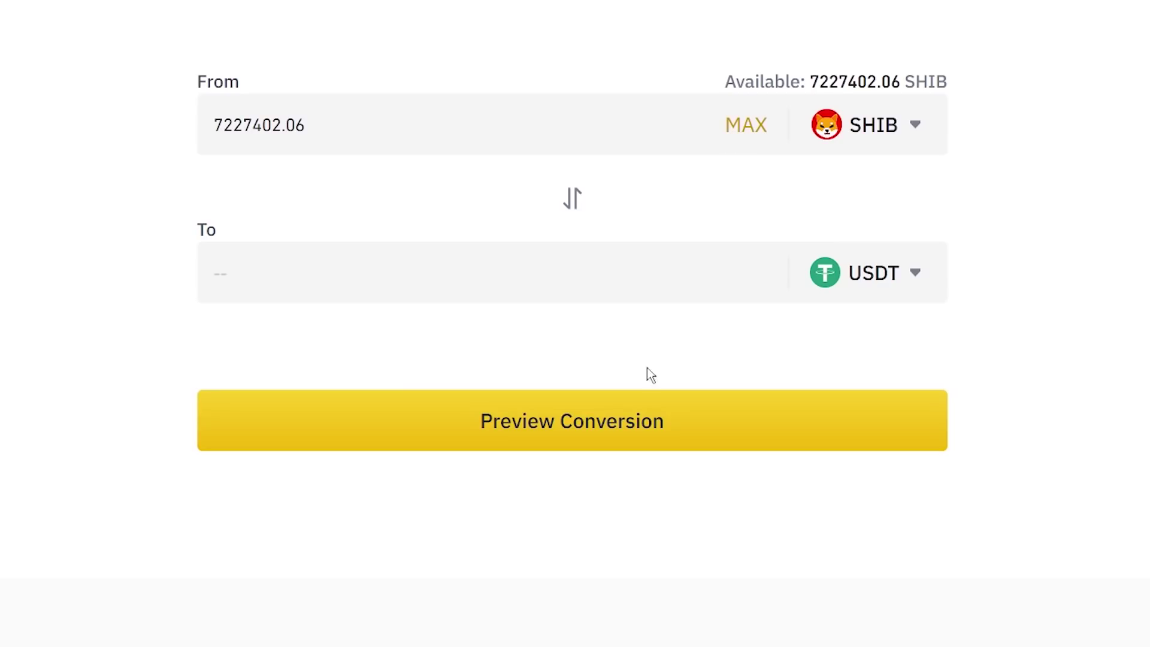
{"action": "left_click", "coordinate": [608, 412]}
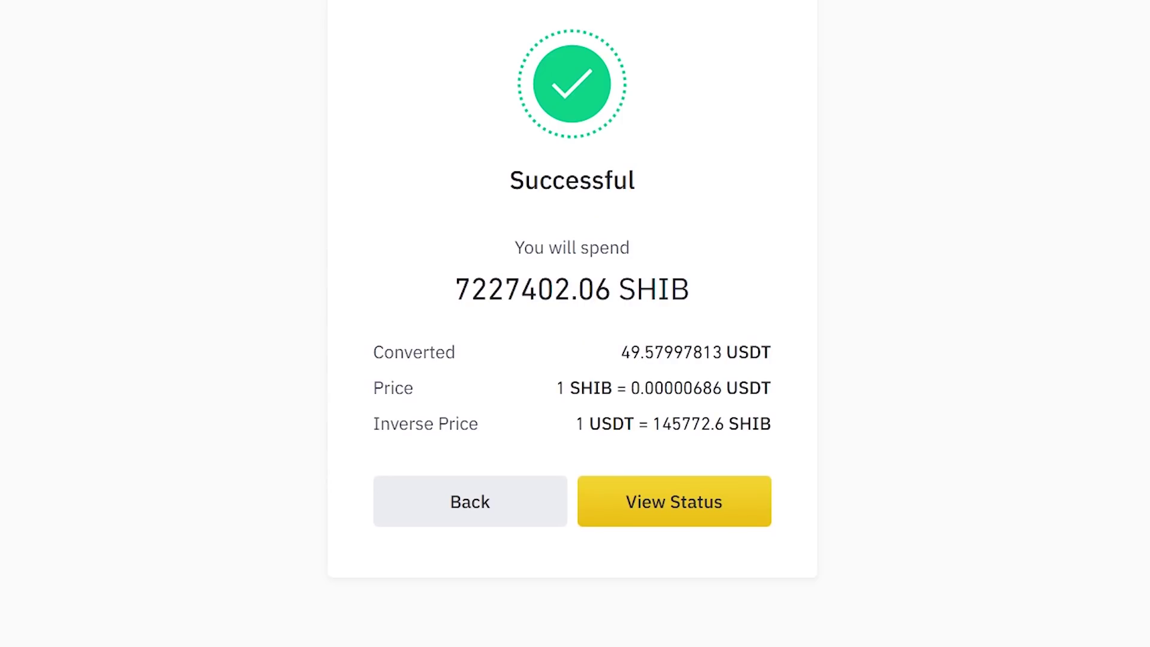
{"action": "left_click", "coordinate": [546, 602]}
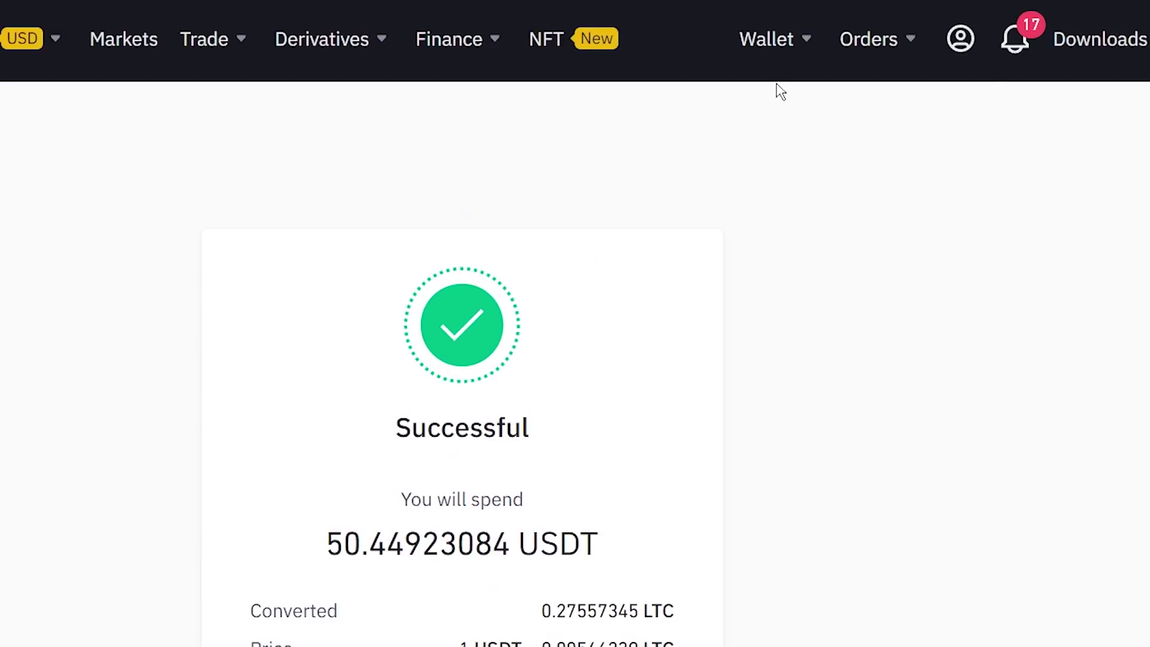
From the Fiat and Spot wallet, start a crypto withdrawal with Litecoin (LTC) selected
{"action": "mouse_move", "coordinate": [773, 43]}
{"action": "left_click", "coordinate": [753, 214]}
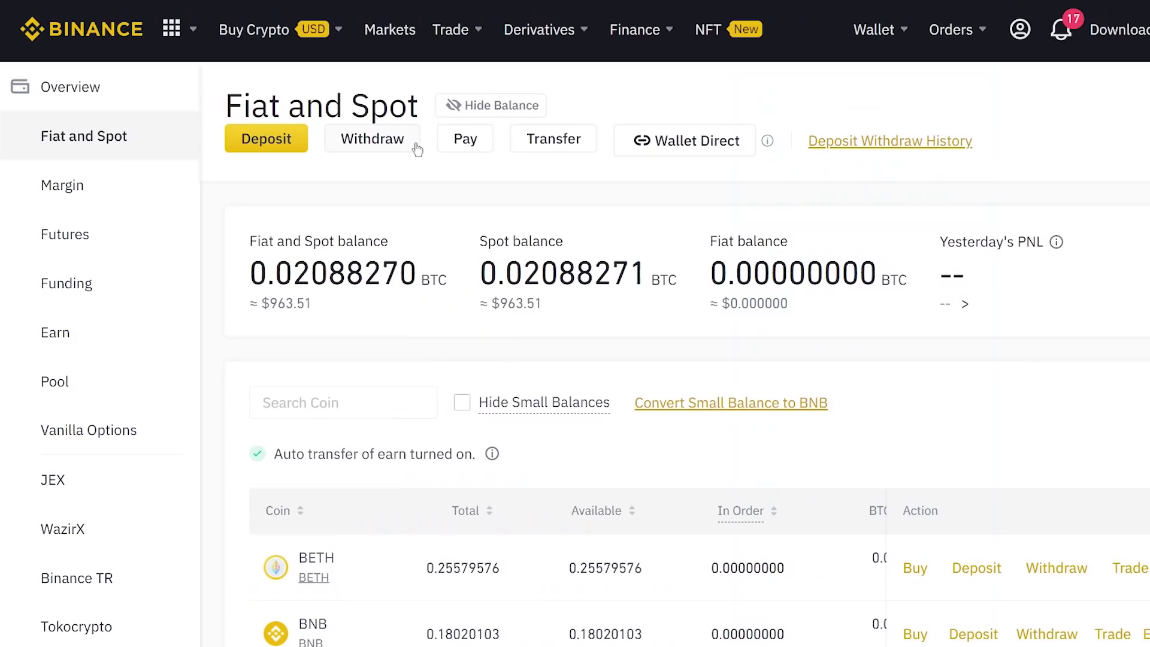
{"action": "left_click", "coordinate": [367, 144]}
{"action": "left_click", "coordinate": [346, 238]}
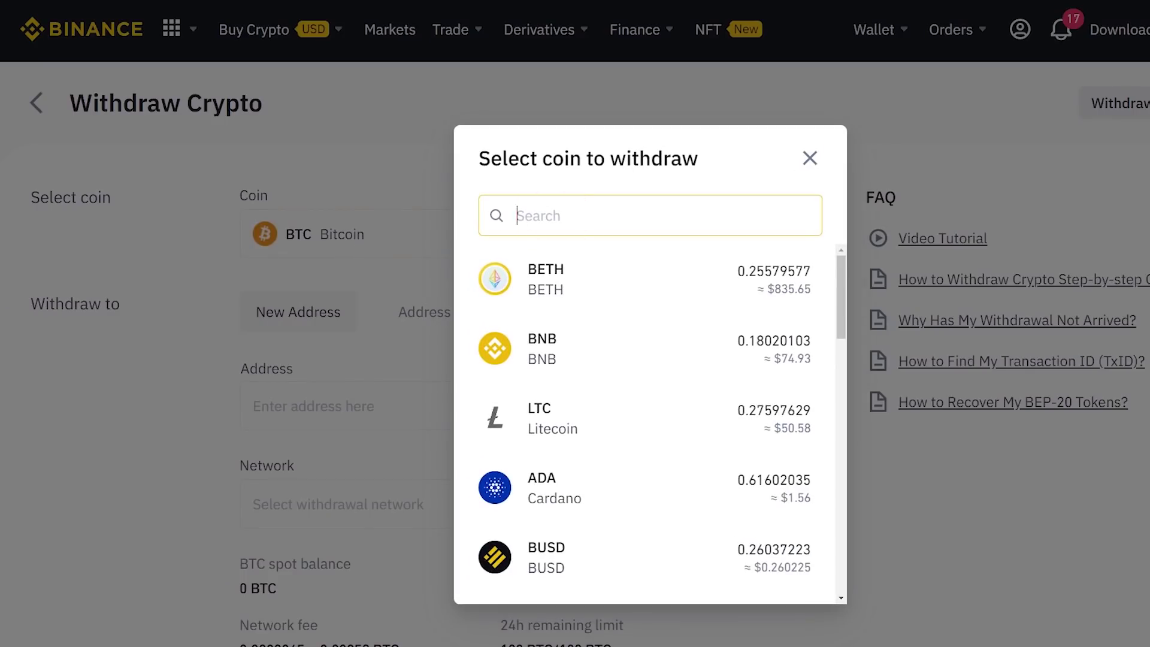
{"action": "type", "text": "ltc"}
{"action": "left_click", "coordinate": [551, 291]}
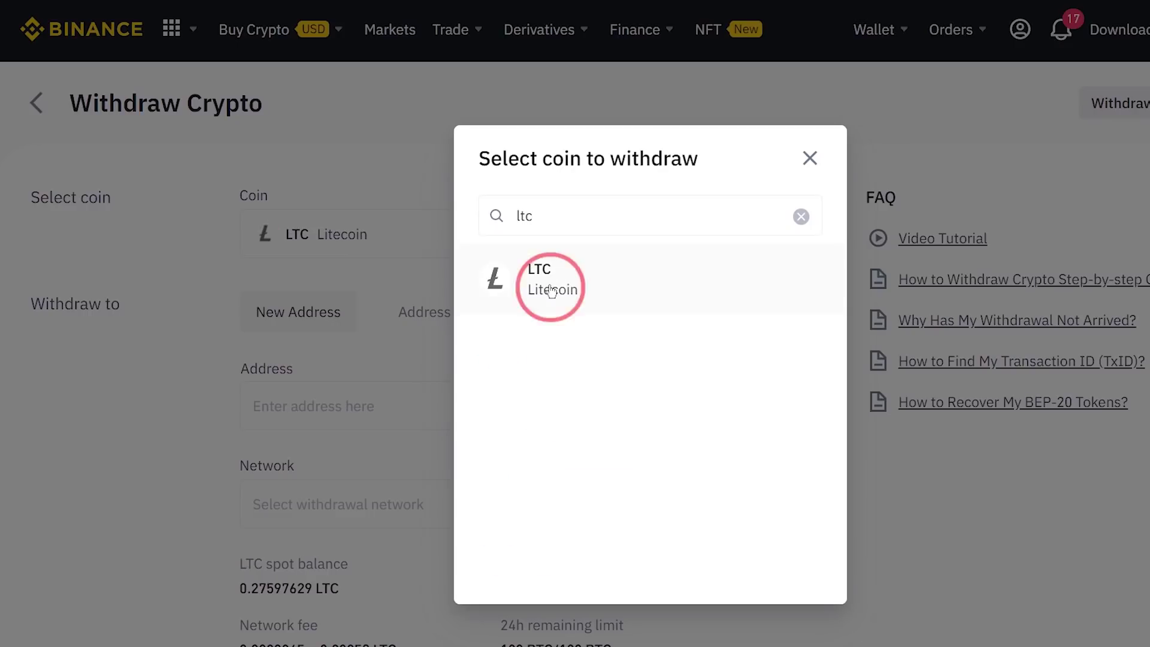
{"action": "scroll", "coordinate": [567, 261], "scroll_direction": "down", "scroll_amount": 2}
{"action": "left_click", "coordinate": [344, 324]}
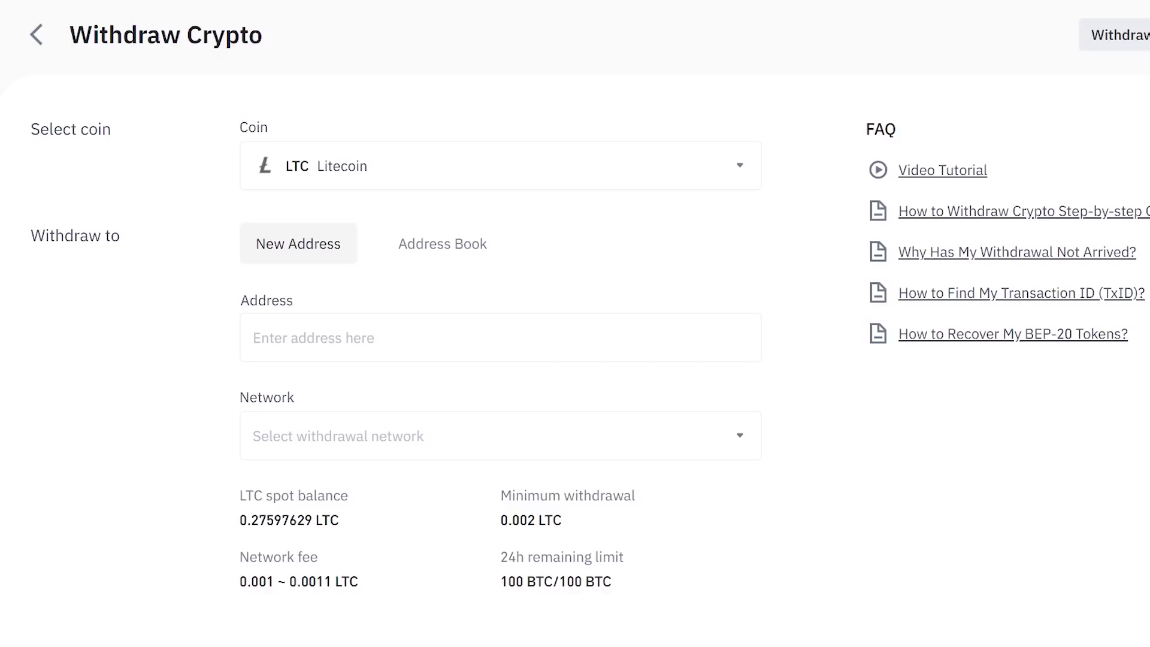
Copy the Litecoin deposit address from the Binance Singapore wallet
{"action": "left_click", "coordinate": [242, 56]}
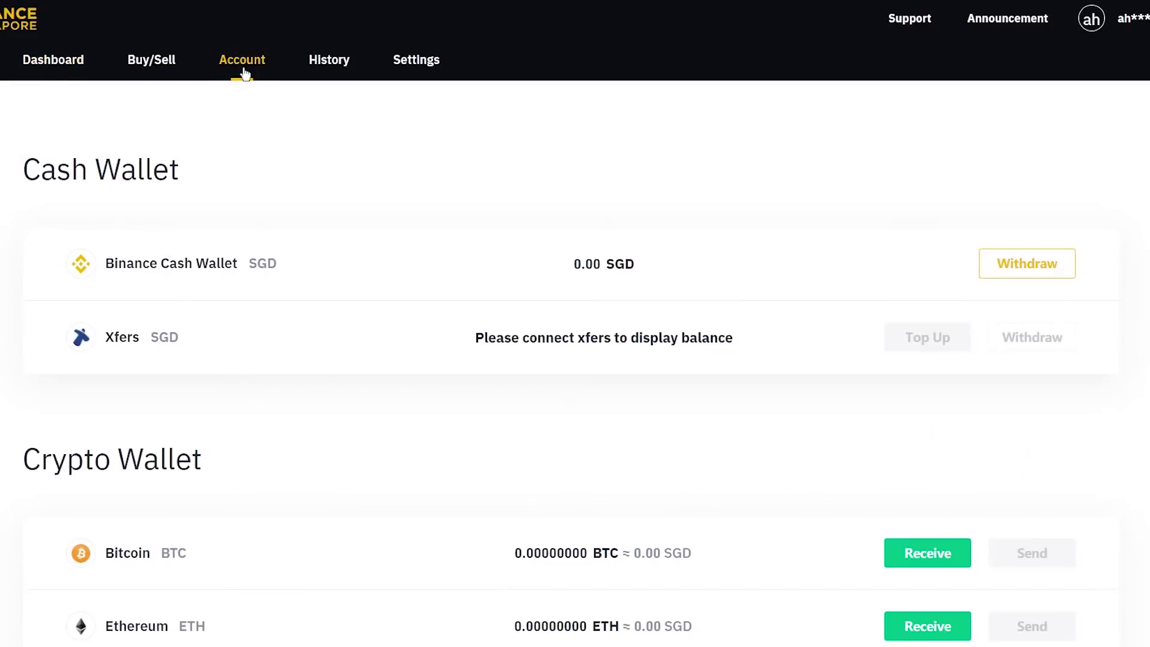
{"action": "scroll", "coordinate": [256, 195], "scroll_direction": "down", "scroll_amount": 5}
{"action": "scroll", "coordinate": [257, 196], "scroll_direction": "down", "scroll_amount": 3}
{"action": "double_click", "coordinate": [136, 216]}
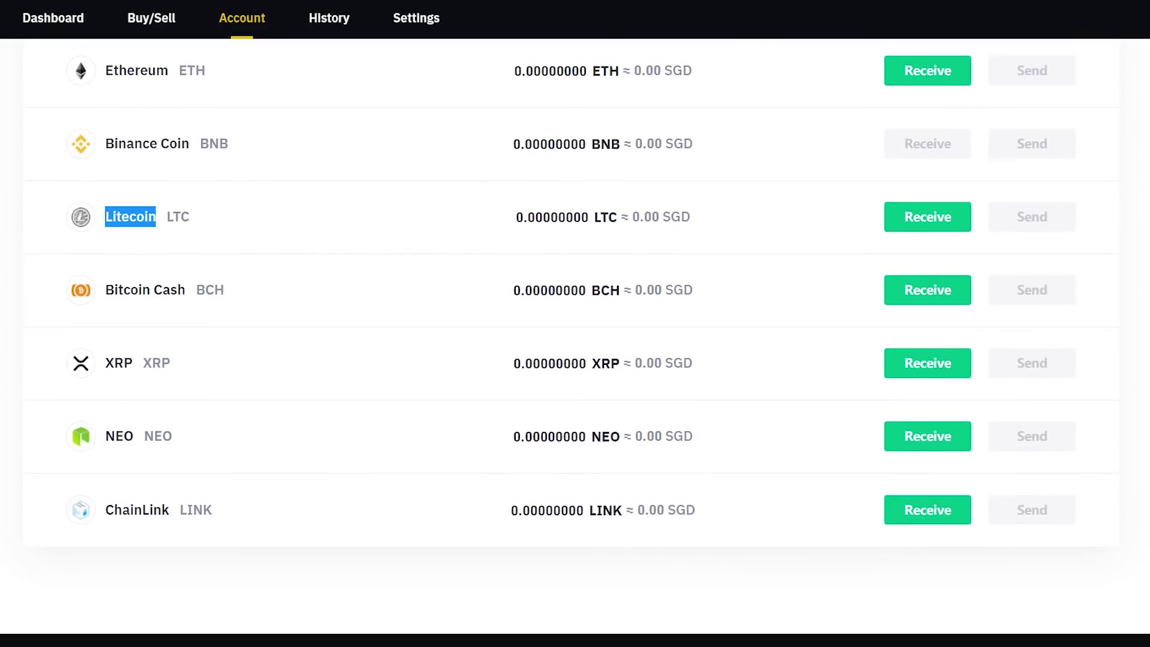
{"action": "left_click", "coordinate": [928, 217]}
{"action": "left_click", "coordinate": [575, 548]}
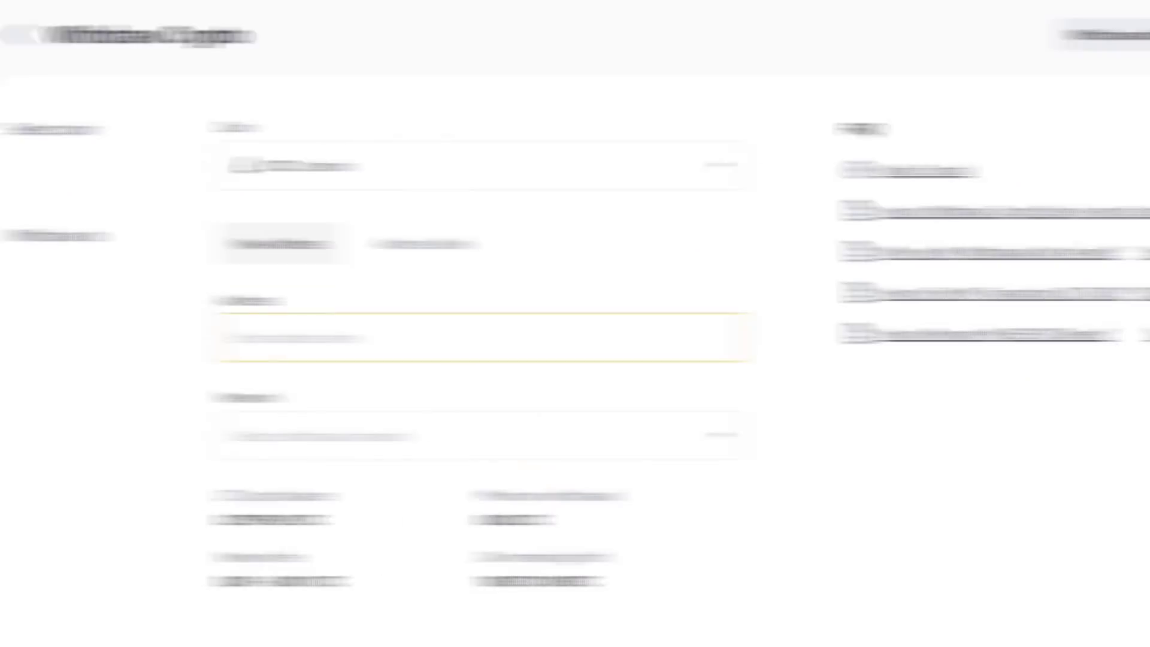
Paste the address into Binance's withdrawal, choose the LTC network, and withdraw the MAX balance
{"action": "key", "text": "ctrl+v"}
{"action": "scroll", "coordinate": [395, 274], "scroll_direction": "down", "scroll_amount": 1}
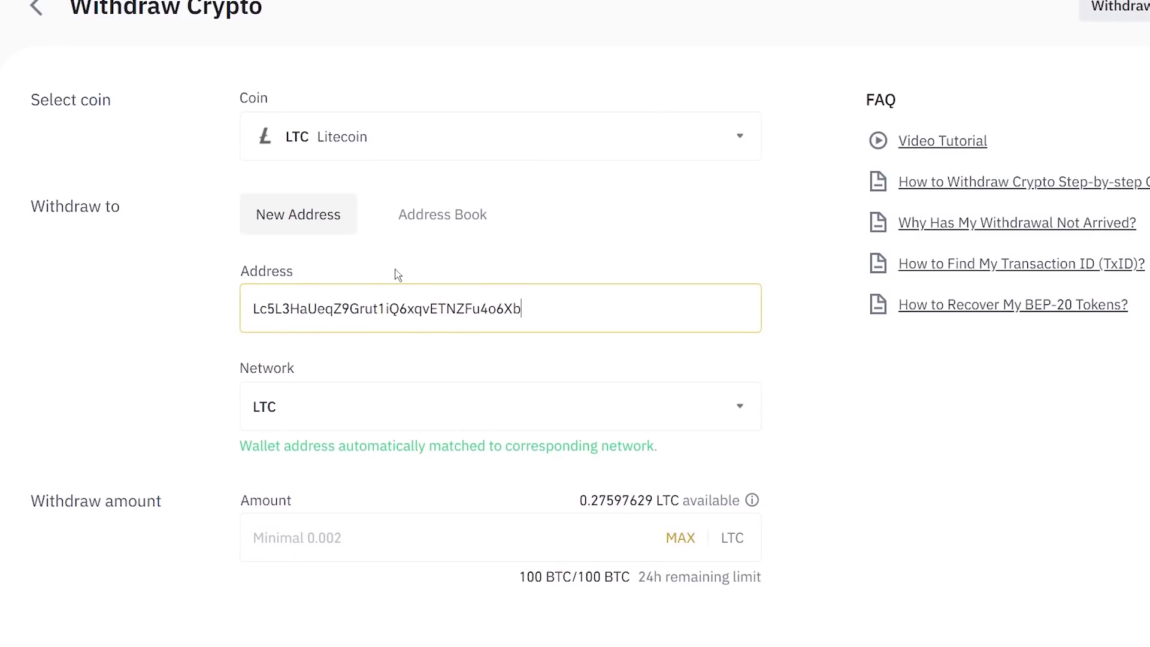
{"action": "left_click", "coordinate": [367, 362]}
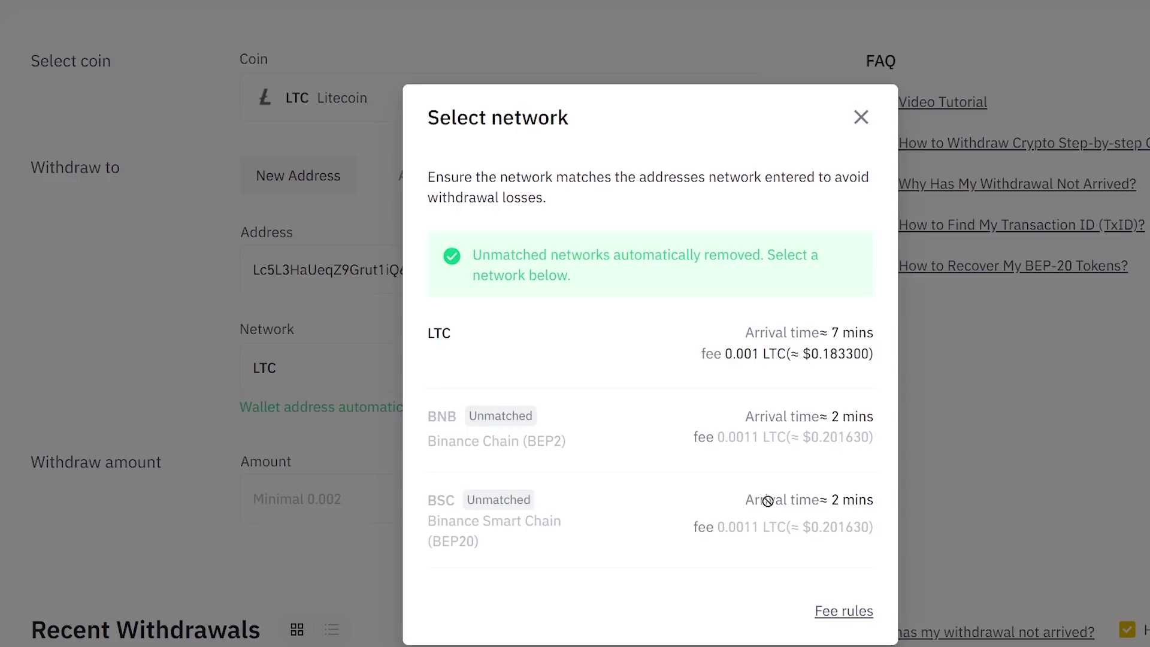
{"action": "left_click", "coordinate": [777, 368]}
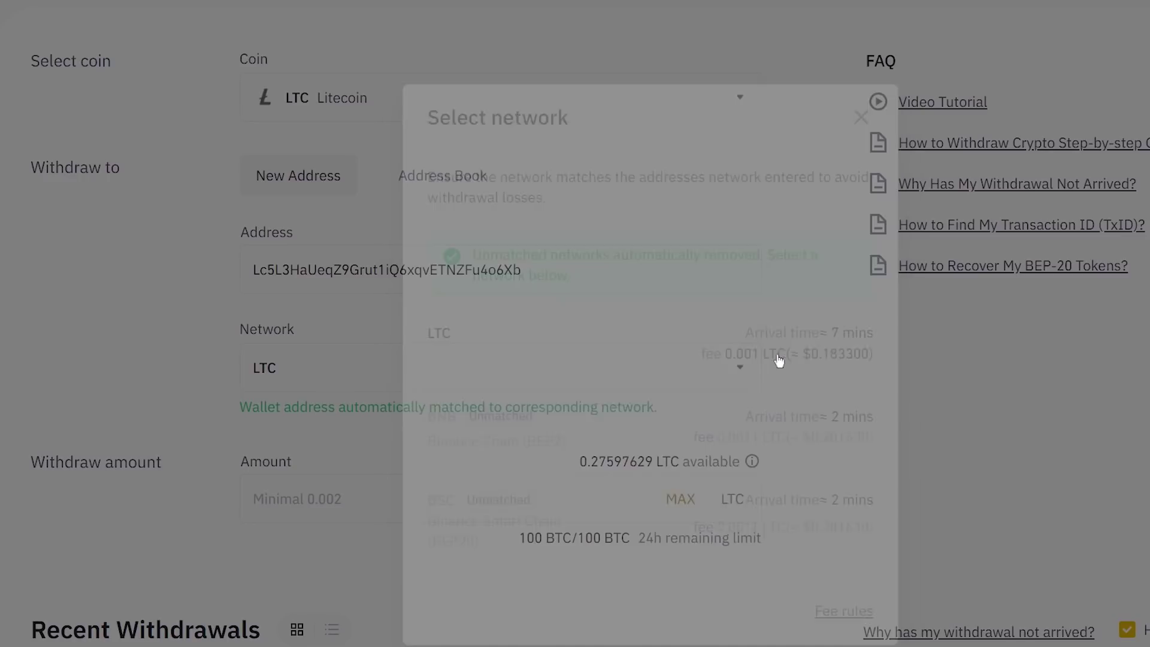
{"action": "left_click", "coordinate": [683, 504]}
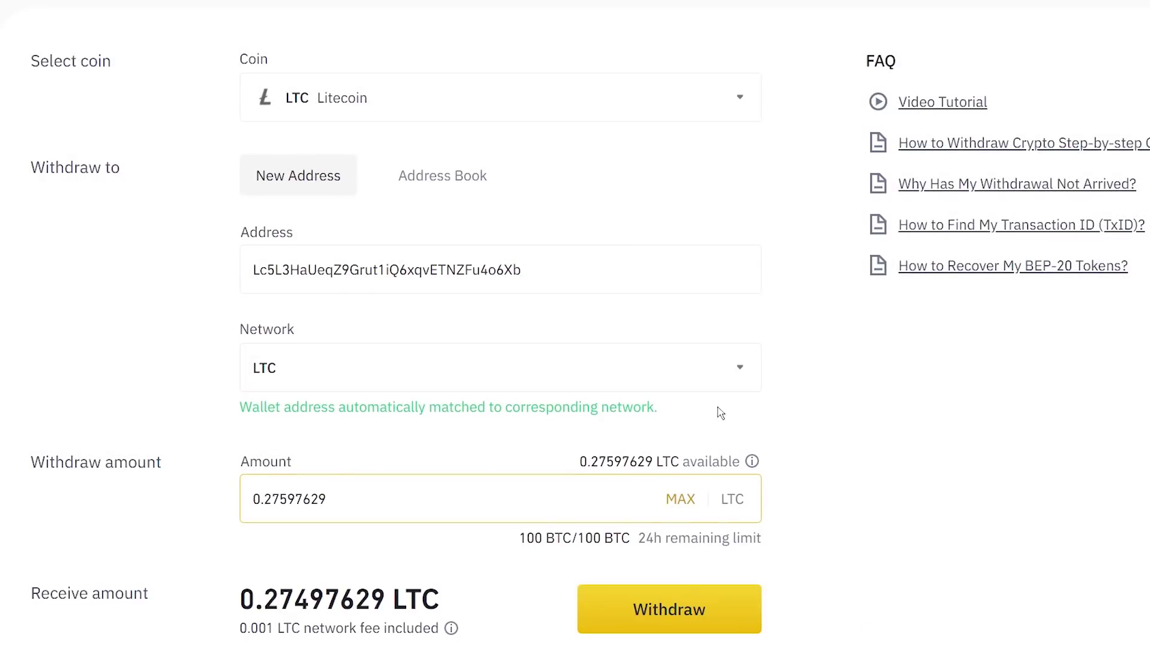
{"action": "scroll", "coordinate": [689, 479], "scroll_direction": "down", "scroll_amount": 1}
{"action": "left_click", "coordinate": [661, 540]}
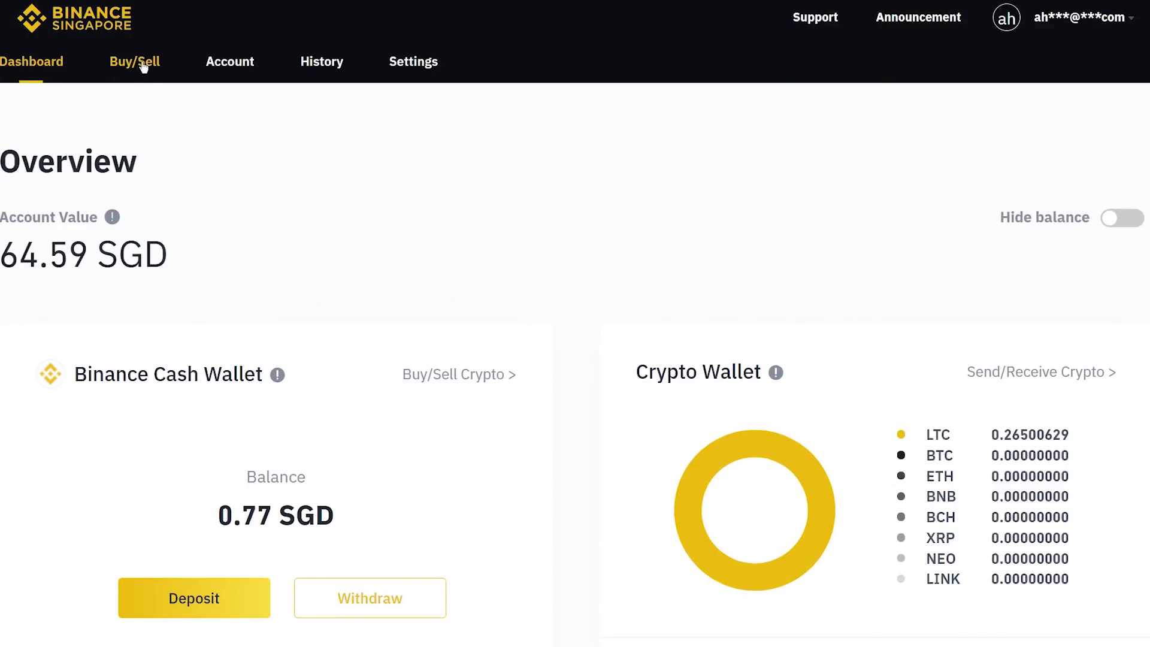
Set up a Sell order for the entire Litecoin balance on Binance Singapore's Buy/Sell page
{"action": "left_click", "coordinate": [144, 67]}
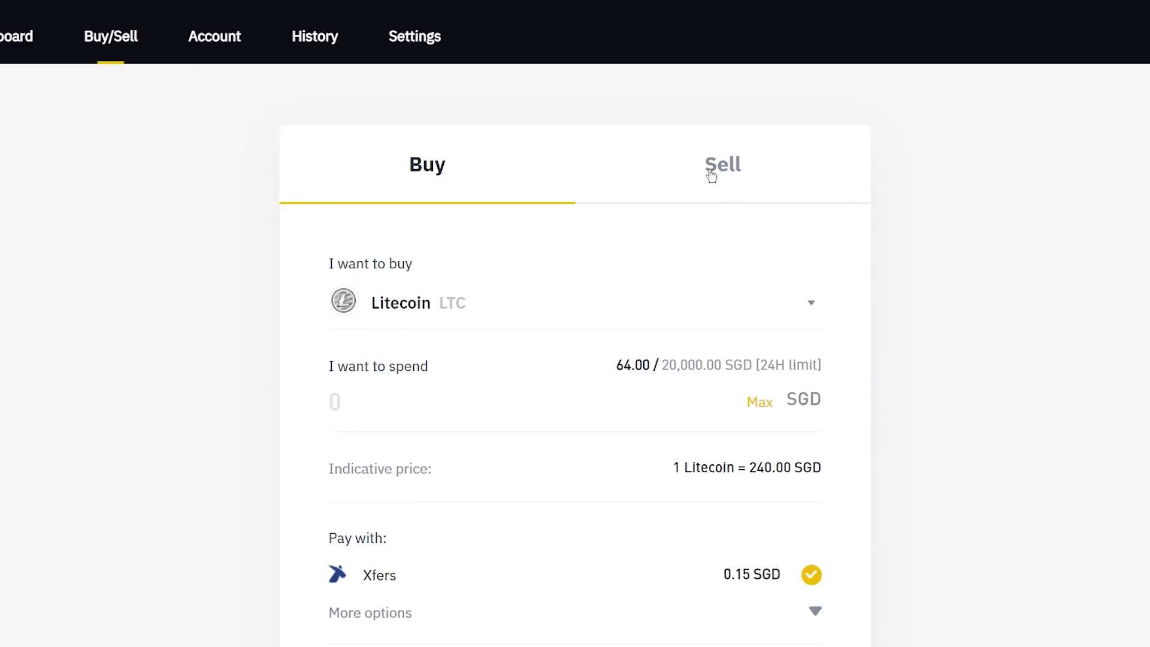
{"action": "left_click", "coordinate": [711, 172]}
{"action": "left_click", "coordinate": [760, 313]}
{"action": "left_click", "coordinate": [659, 360]}
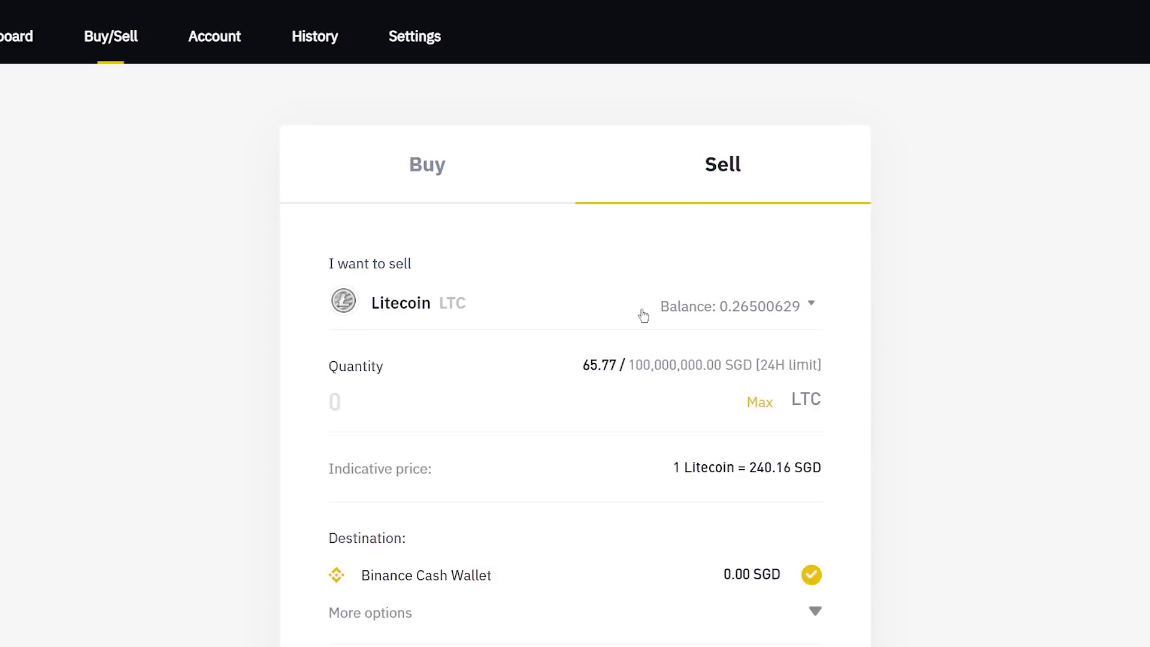
{"action": "scroll", "coordinate": [701, 257], "scroll_direction": "down", "scroll_amount": 3}
{"action": "left_click", "coordinate": [758, 200]}
{"action": "scroll", "coordinate": [763, 298], "scroll_direction": "down", "scroll_amount": 2}
{"action": "left_click", "coordinate": [810, 326]}
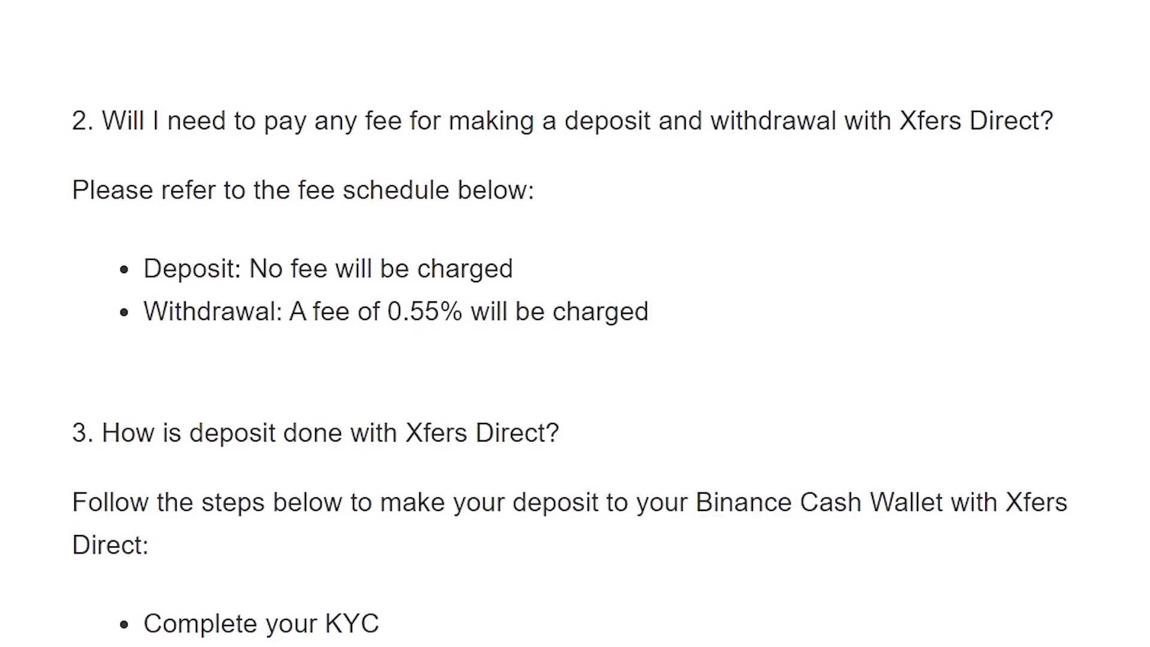
Note the 0.55% fee and confirm selling 0.26500 LTC for 63.17 SGD
{"action": "left_click_drag", "start_coordinate": [291, 311], "coordinate": [652, 312]}
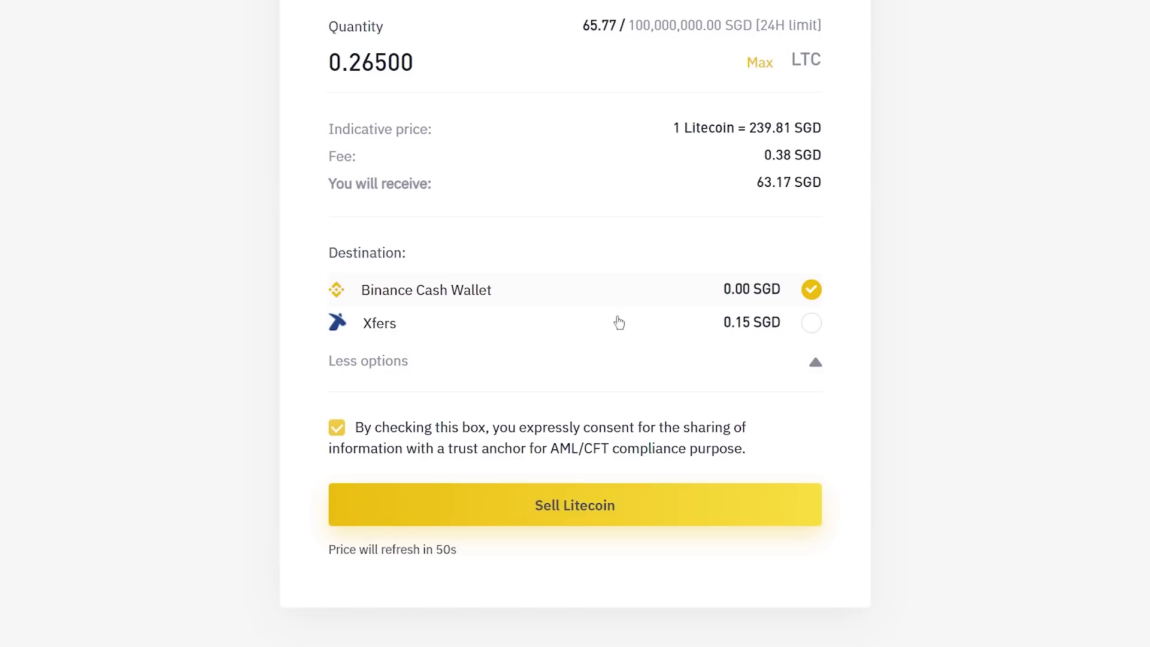
{"action": "left_click", "coordinate": [534, 511]}
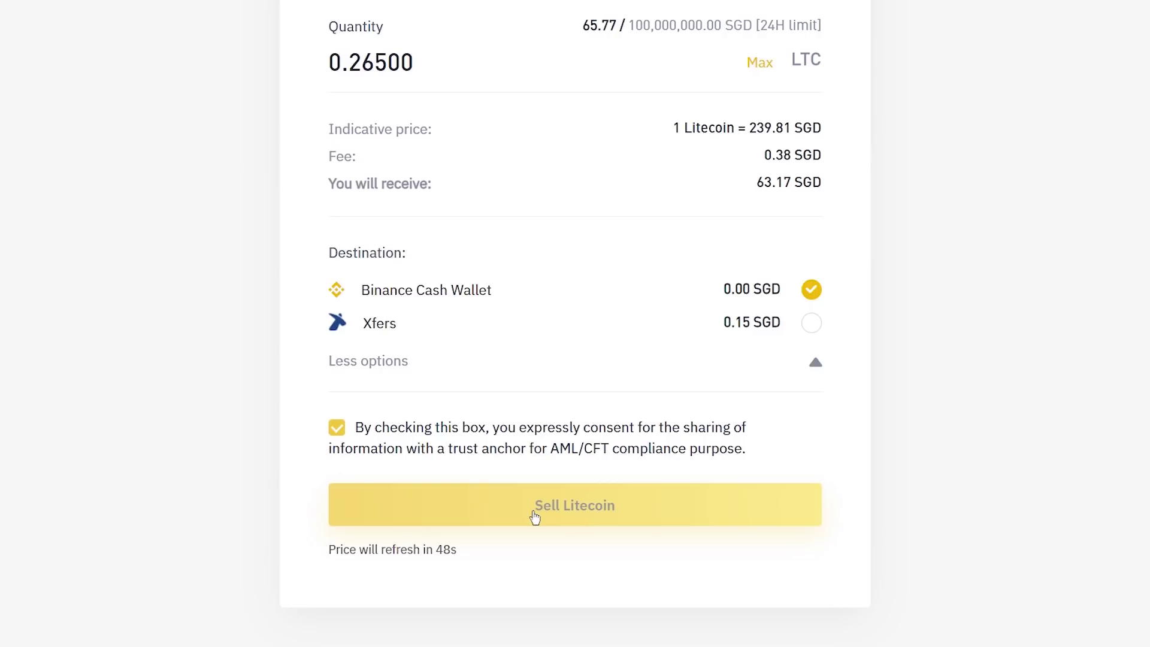
{"action": "left_click", "coordinate": [535, 516]}
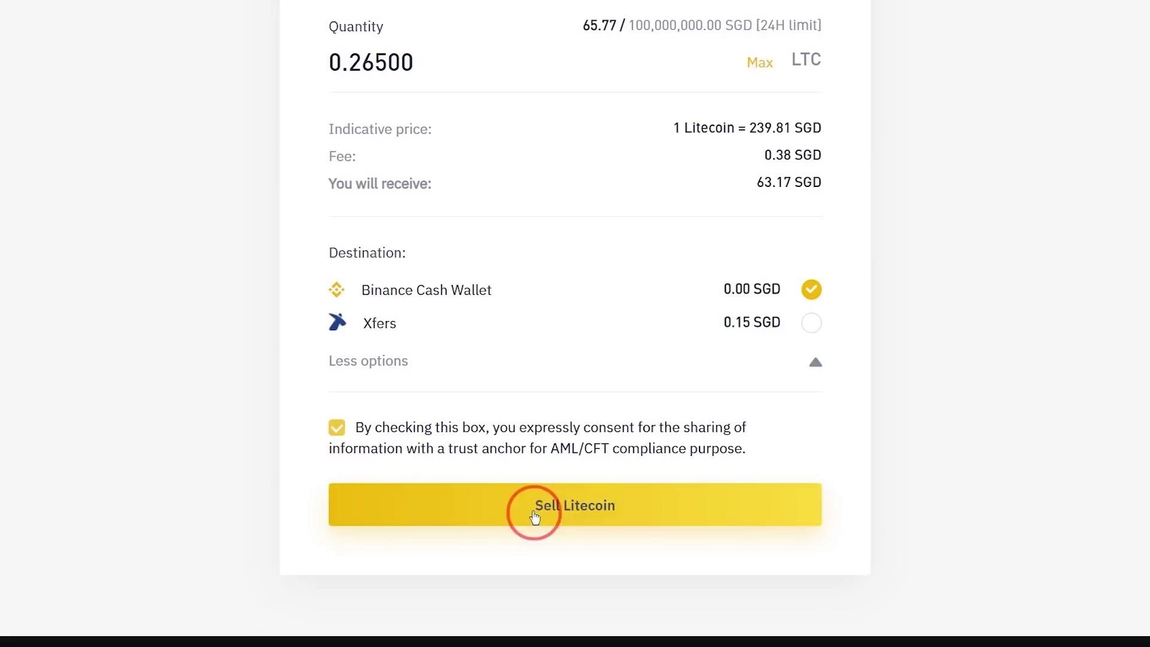
{"action": "left_click", "coordinate": [546, 497]}
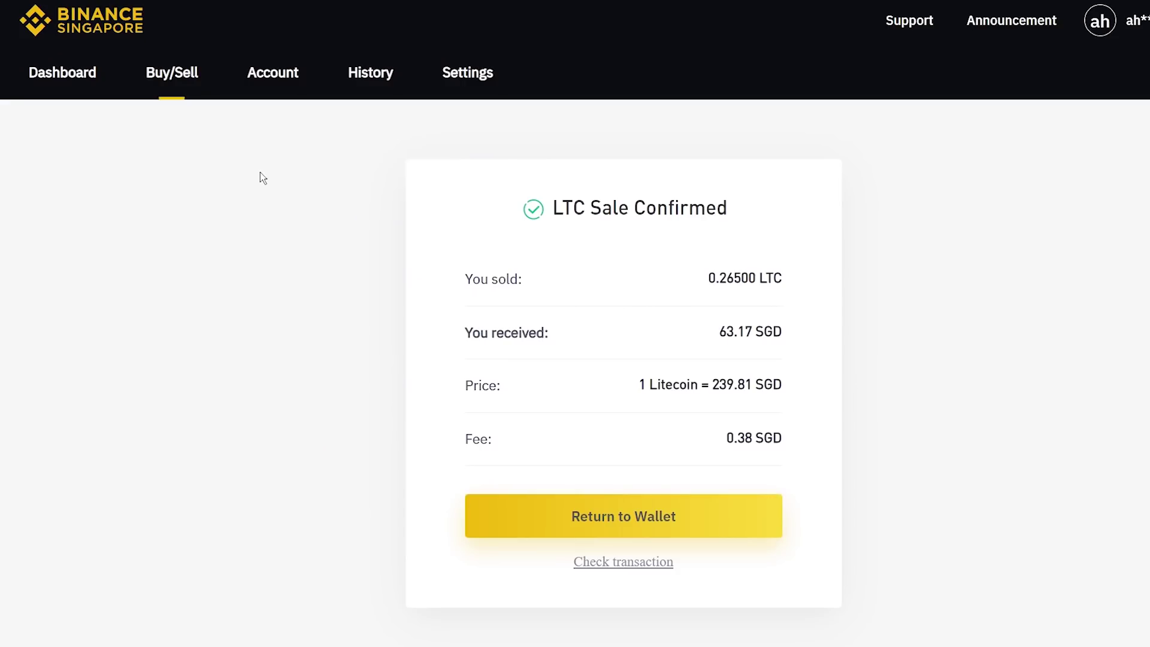
Withdraw the 63.94 SGD cash balance to the linked bank account, 63.59 after the 0.35 fee
{"action": "left_click", "coordinate": [276, 70]}
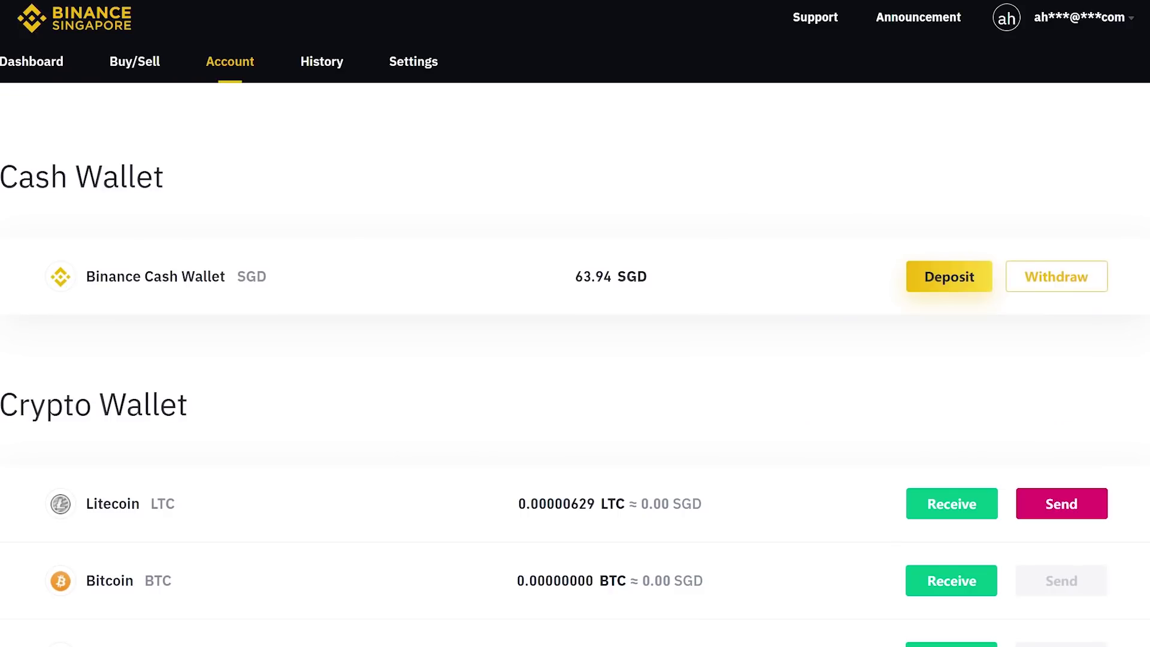
{"action": "left_click", "coordinate": [1018, 291]}
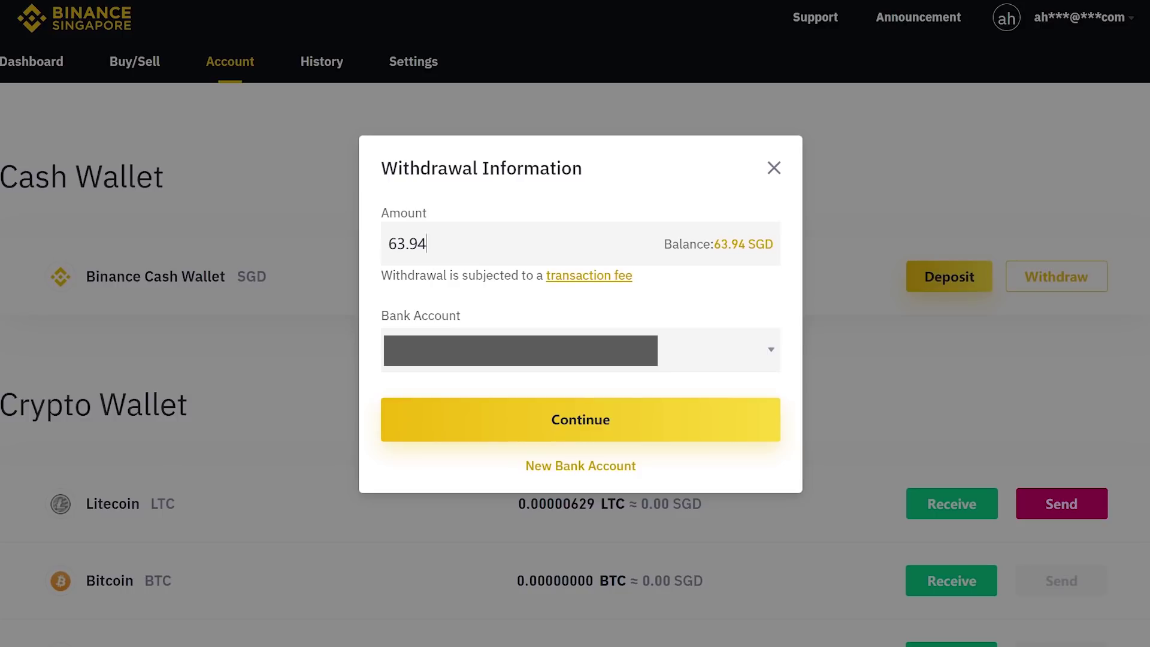
{"action": "left_click", "coordinate": [586, 429]}
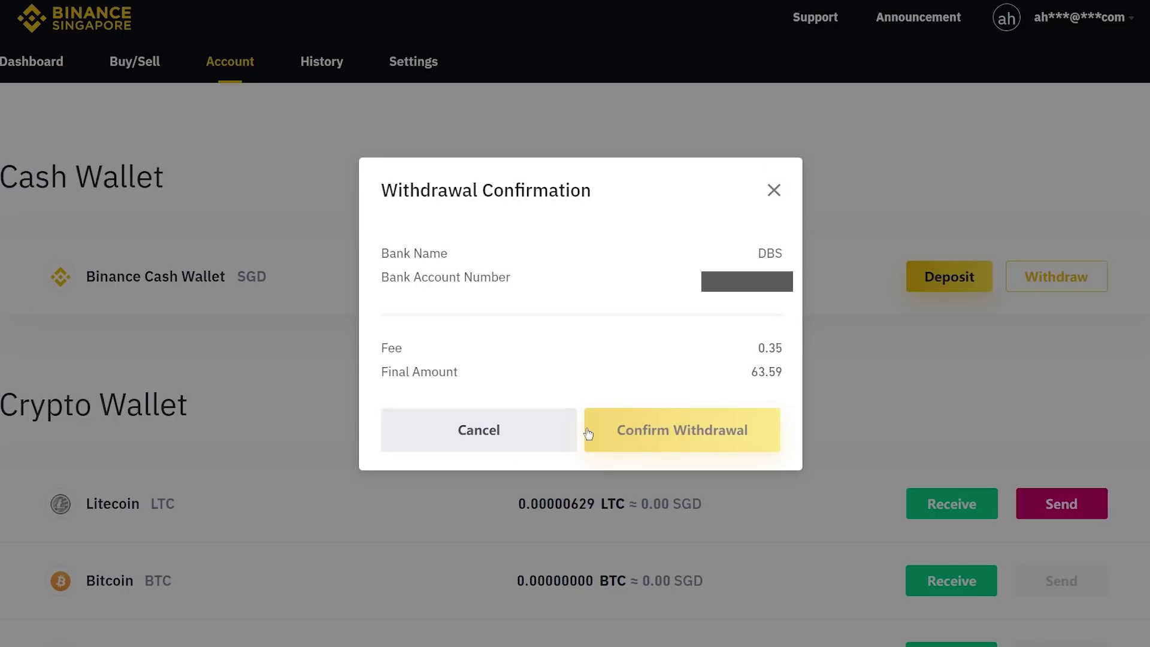